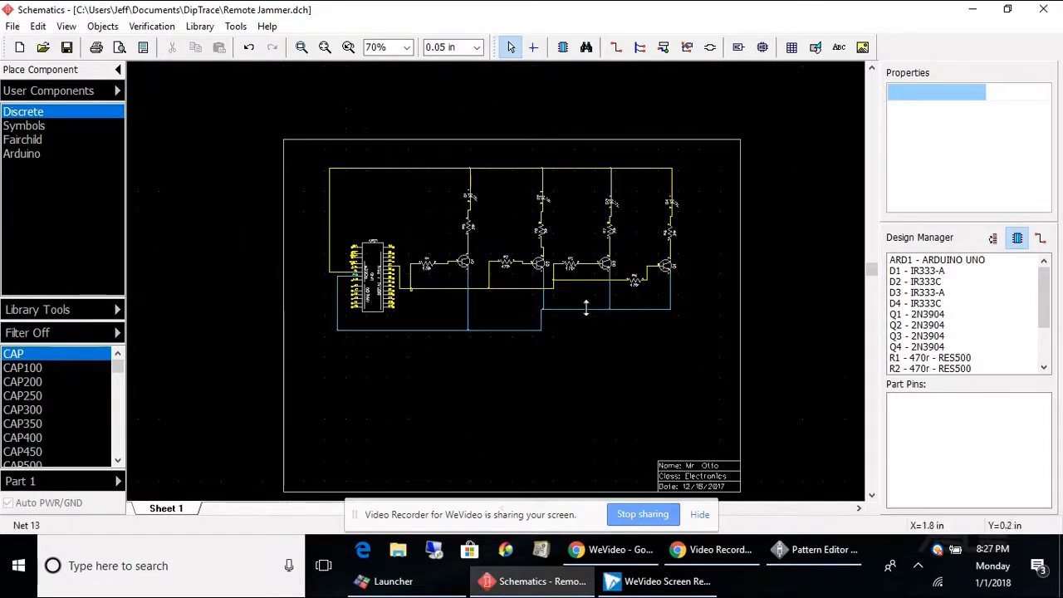
Open the Bill of Materials dialog and delete all three default columns from the column list.
{"action": "left_click", "coordinate": [101, 27]}
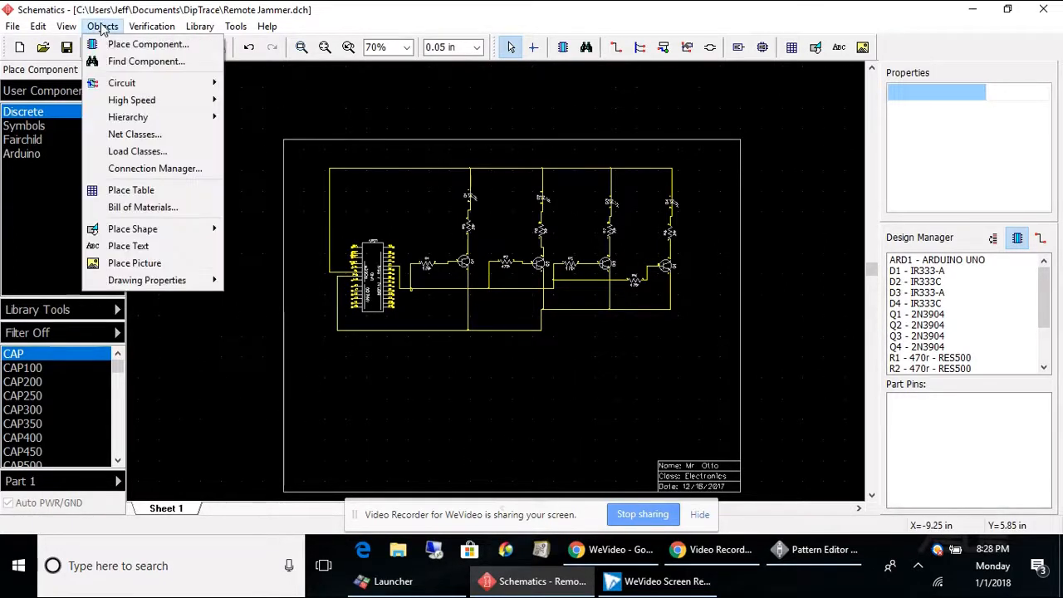
{"action": "left_click", "coordinate": [137, 207]}
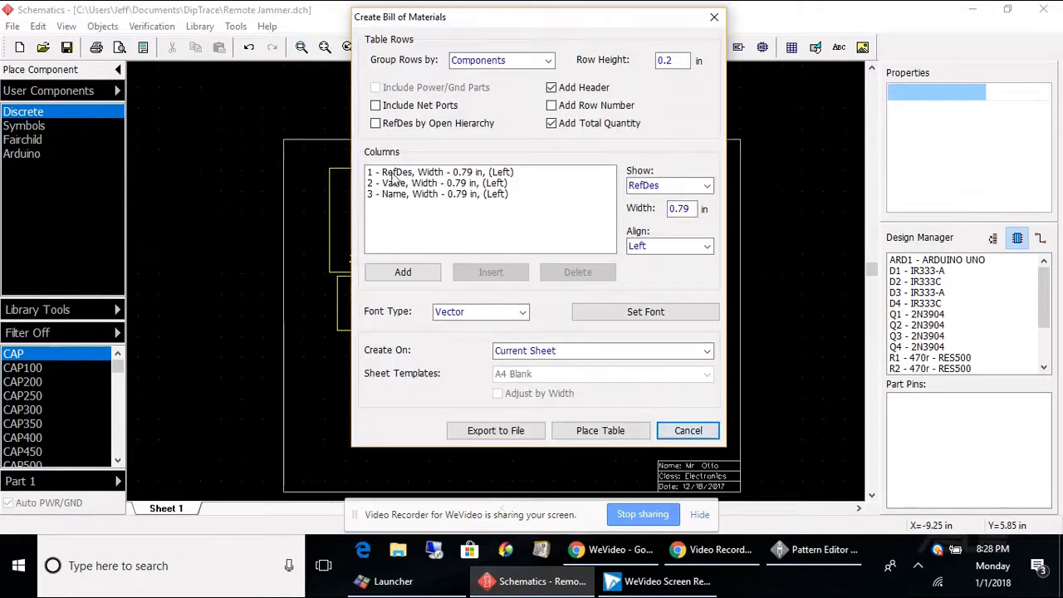
{"action": "left_click", "coordinate": [465, 173]}
{"action": "left_click", "coordinate": [561, 277]}
{"action": "left_click", "coordinate": [562, 277]}
{"action": "left_click", "coordinate": [561, 277]}
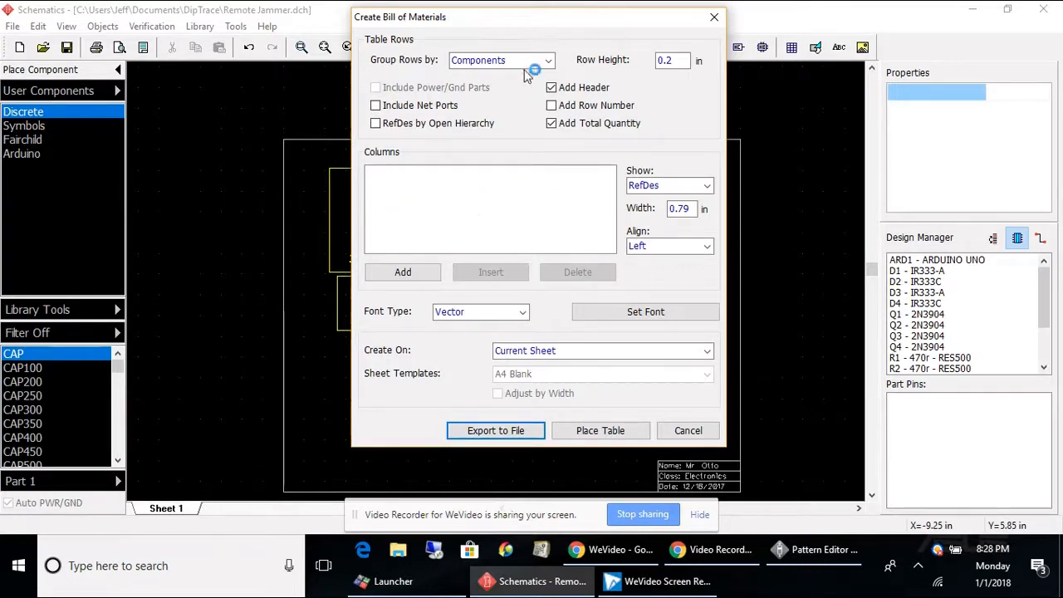
Keep rows grouped by Components and add a RefDes column to the bill of materials.
{"action": "left_click", "coordinate": [549, 62]}
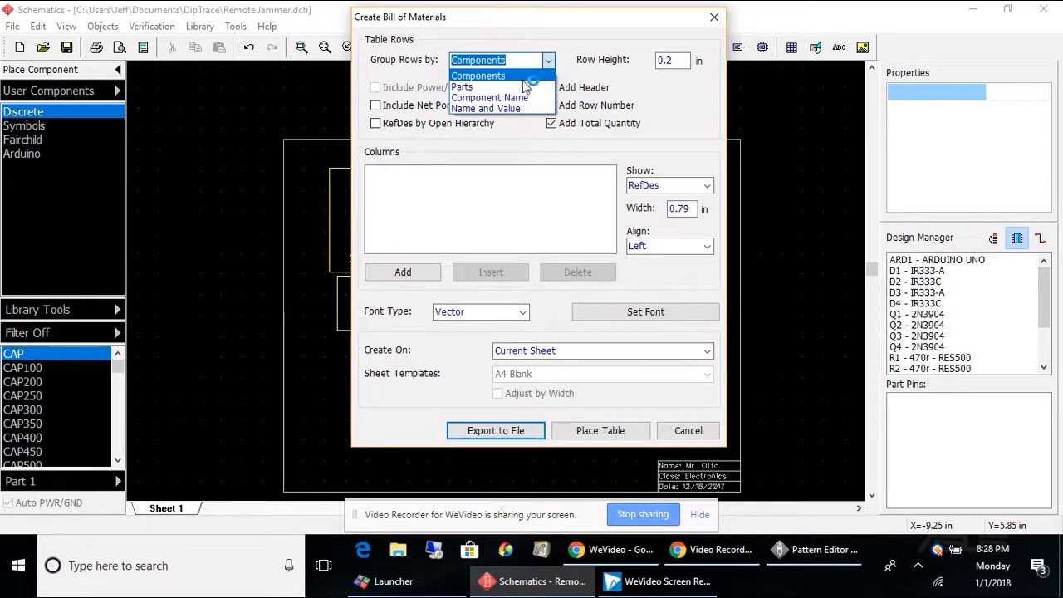
{"action": "left_click", "coordinate": [523, 79]}
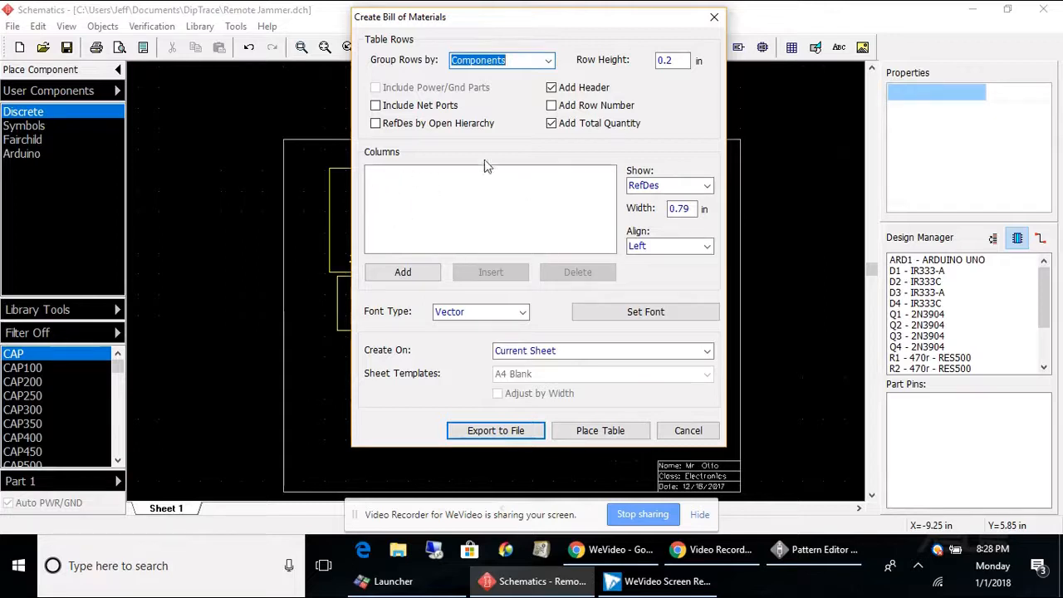
{"action": "left_click", "coordinate": [705, 185]}
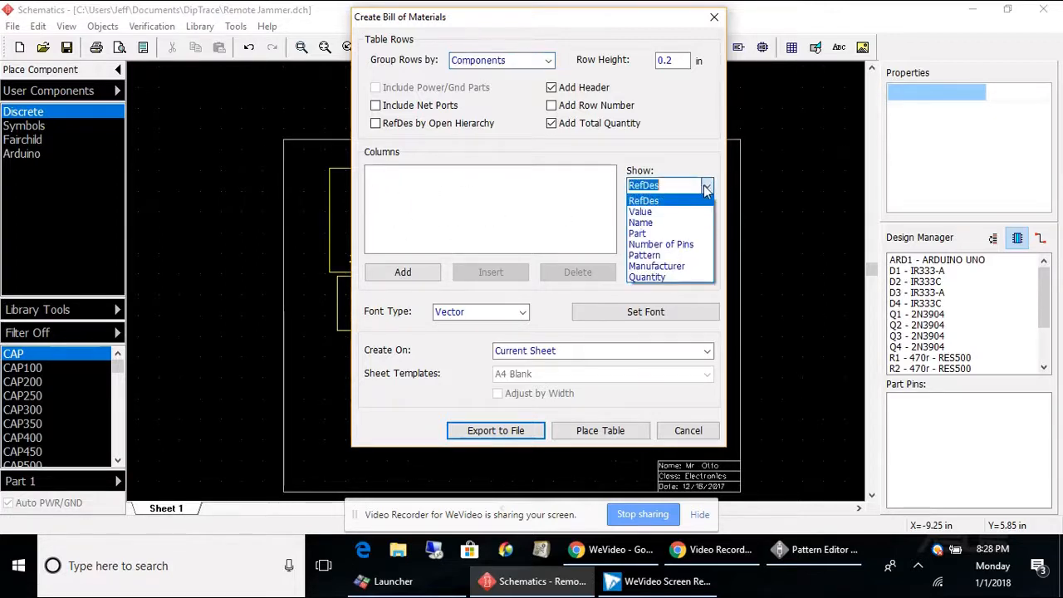
{"action": "left_click", "coordinate": [651, 201]}
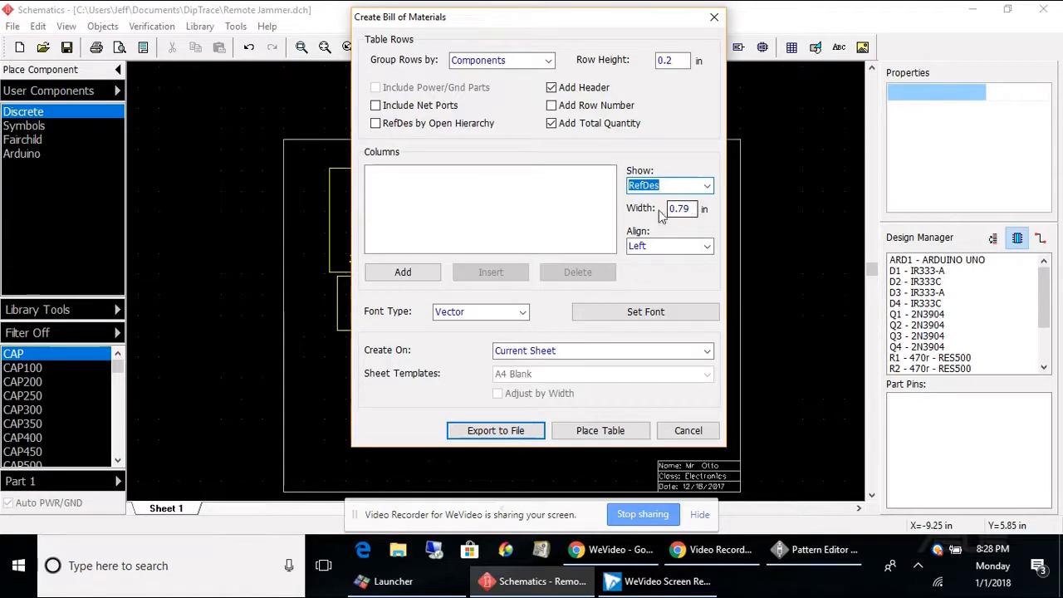
{"action": "left_click", "coordinate": [403, 270]}
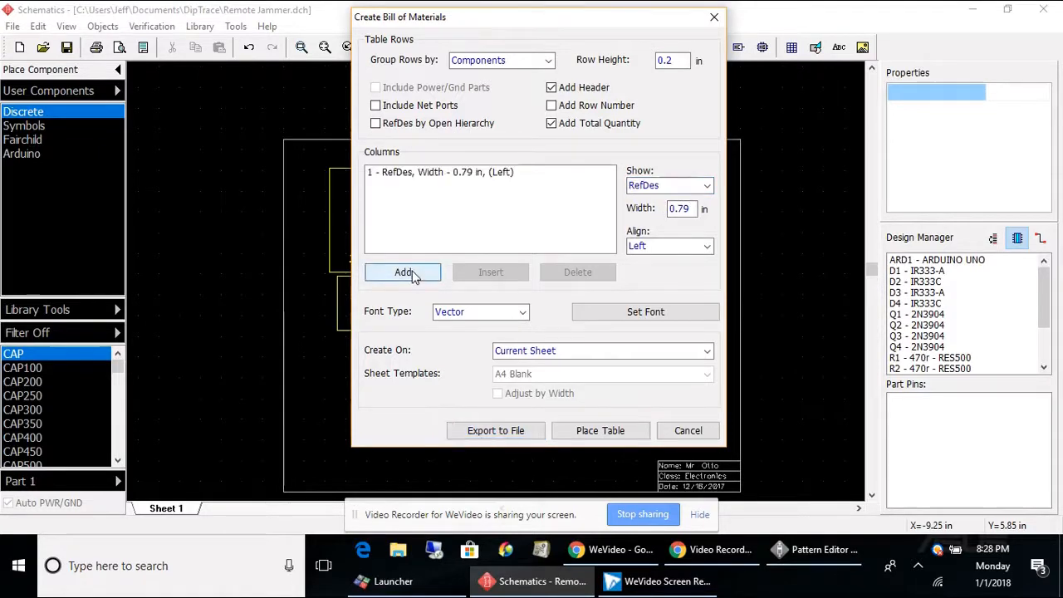
Add a Value column and then a Name column to the bill of materials.
{"action": "left_click", "coordinate": [707, 186]}
{"action": "left_click", "coordinate": [656, 210]}
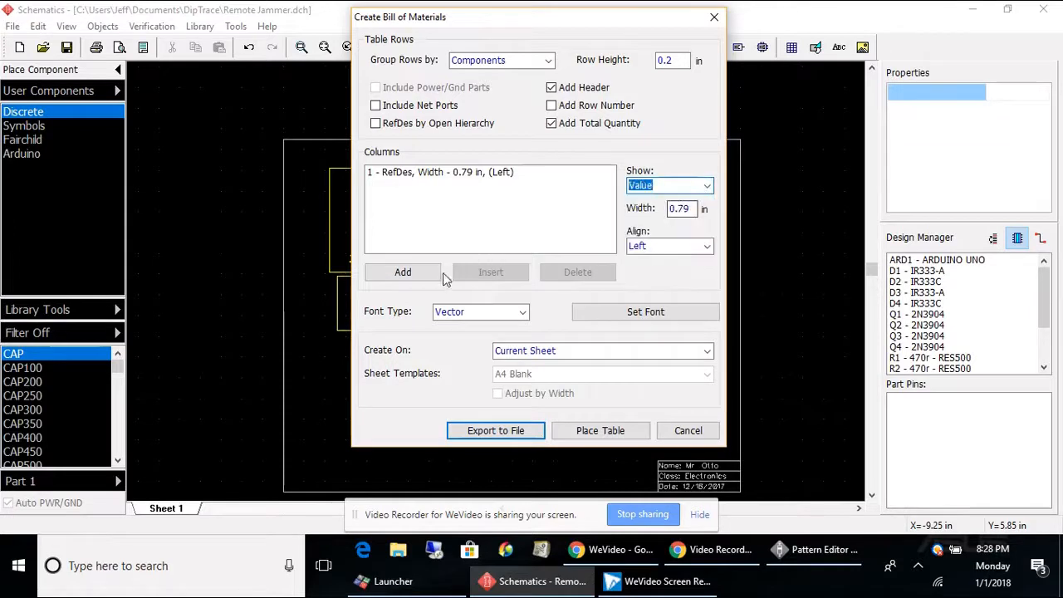
{"action": "left_click", "coordinate": [415, 276]}
{"action": "left_click", "coordinate": [704, 185]}
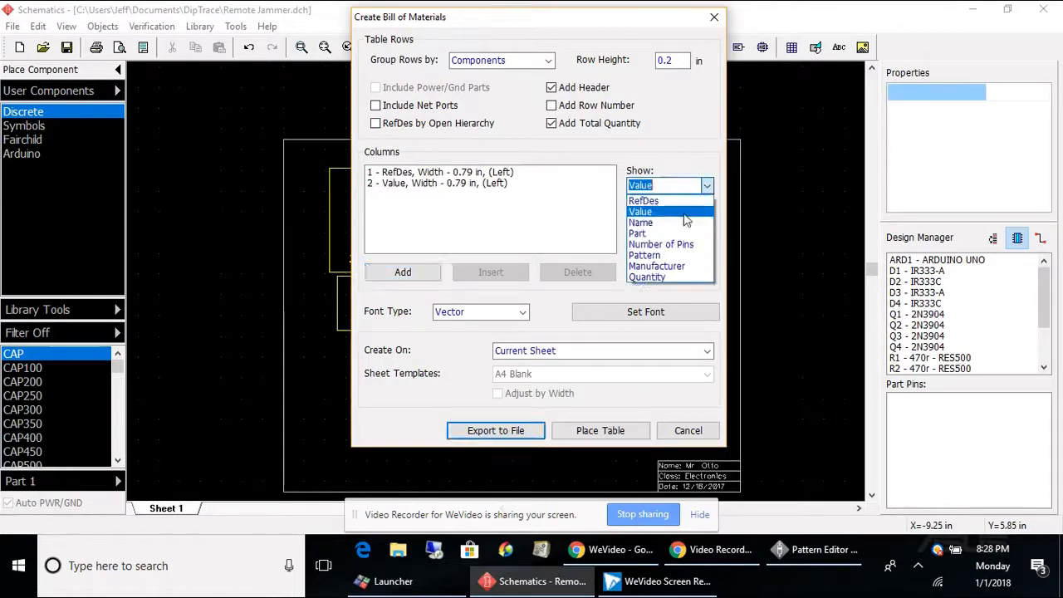
{"action": "left_click", "coordinate": [679, 222]}
{"action": "left_click", "coordinate": [400, 274]}
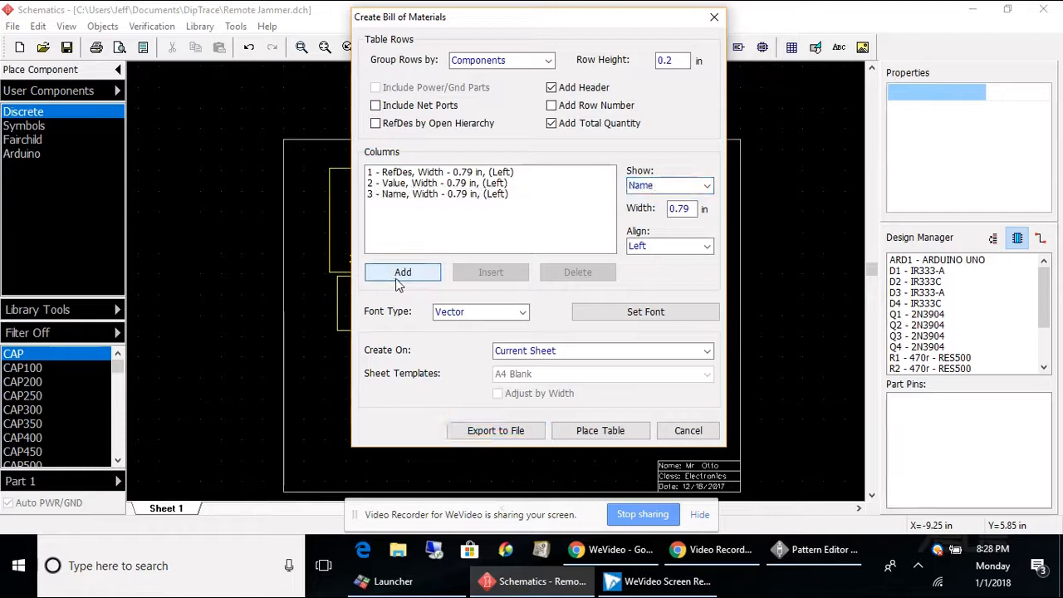
Place the bill of materials table on the sheet below the circuit.
{"action": "left_click", "coordinate": [469, 182]}
{"action": "left_click", "coordinate": [468, 174]}
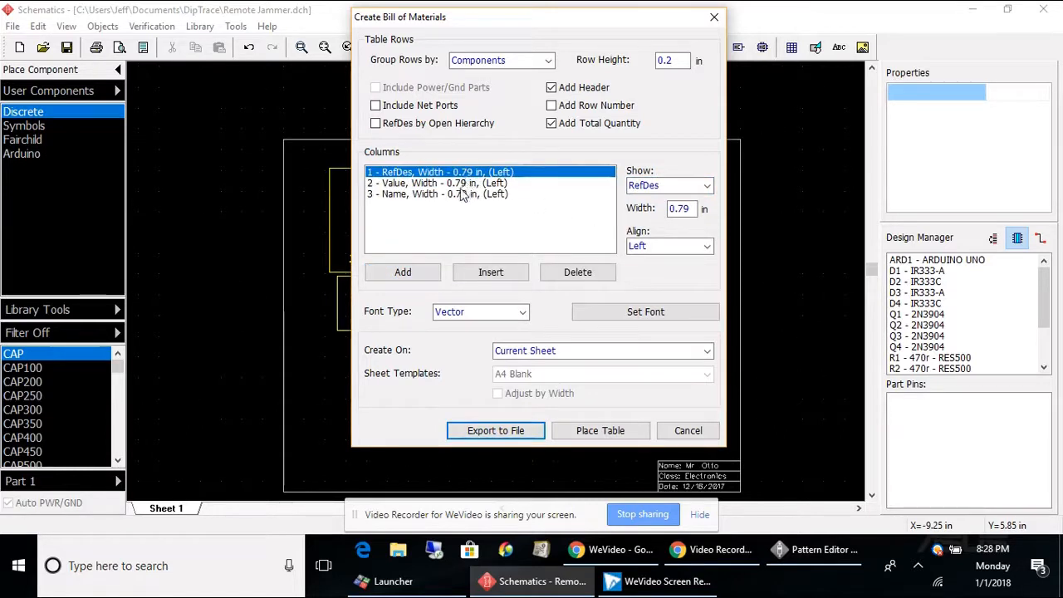
{"action": "left_click", "coordinate": [612, 431]}
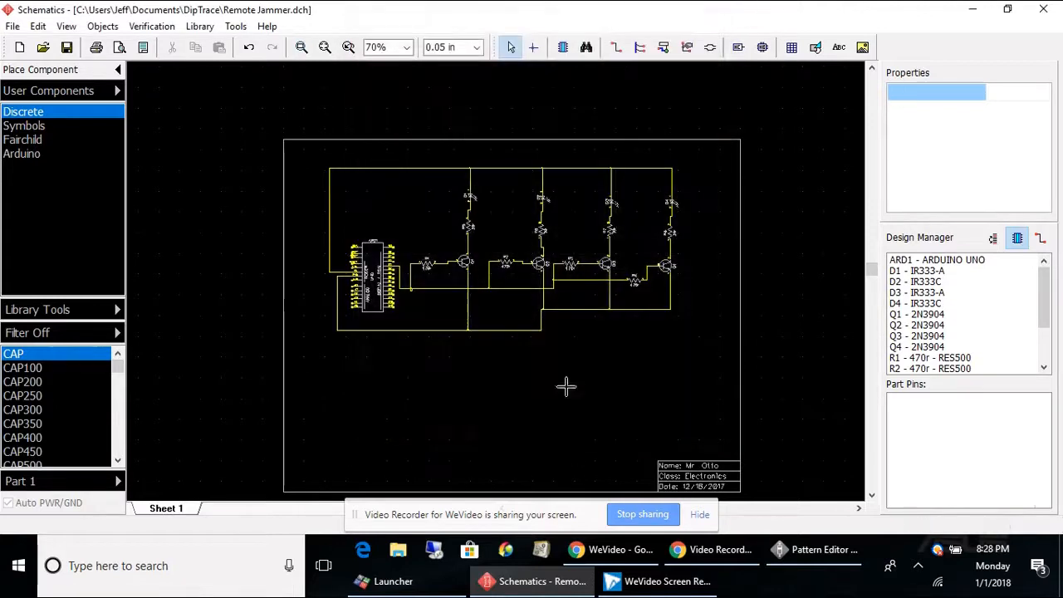
{"action": "left_click", "coordinate": [562, 331]}
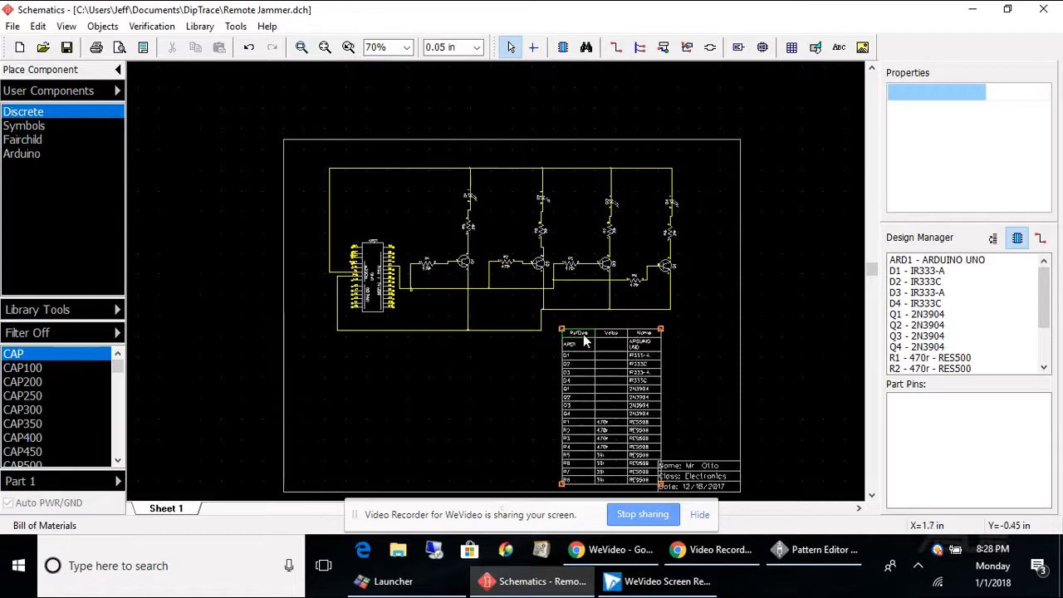
Move the bill of materials table slightly up and to the right.
{"action": "scroll", "coordinate": [583, 337], "scroll_direction": "up", "scroll_amount": 3}
{"action": "scroll", "coordinate": [594, 332], "scroll_direction": "down", "scroll_amount": 1}
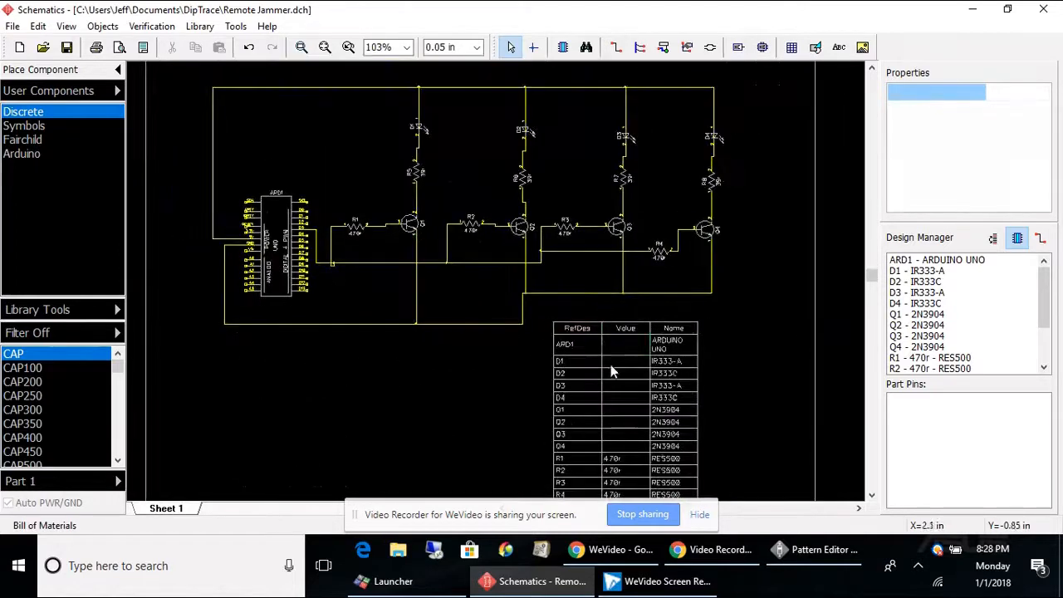
{"action": "left_click_drag", "start_coordinate": [623, 329], "coordinate": [665, 347]}
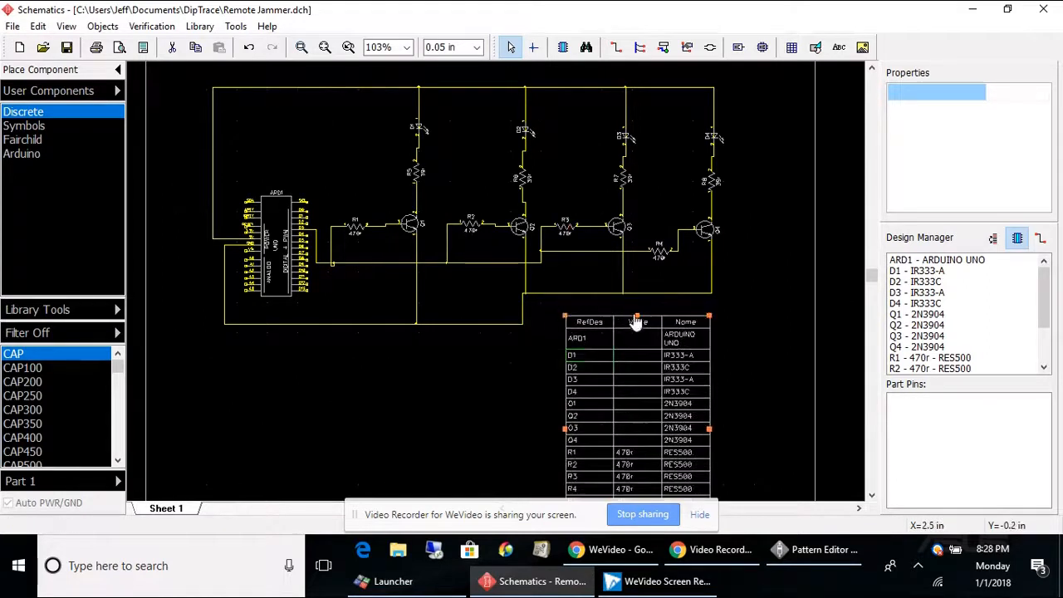
{"action": "scroll", "coordinate": [637, 383], "scroll_direction": "up", "scroll_amount": 1}
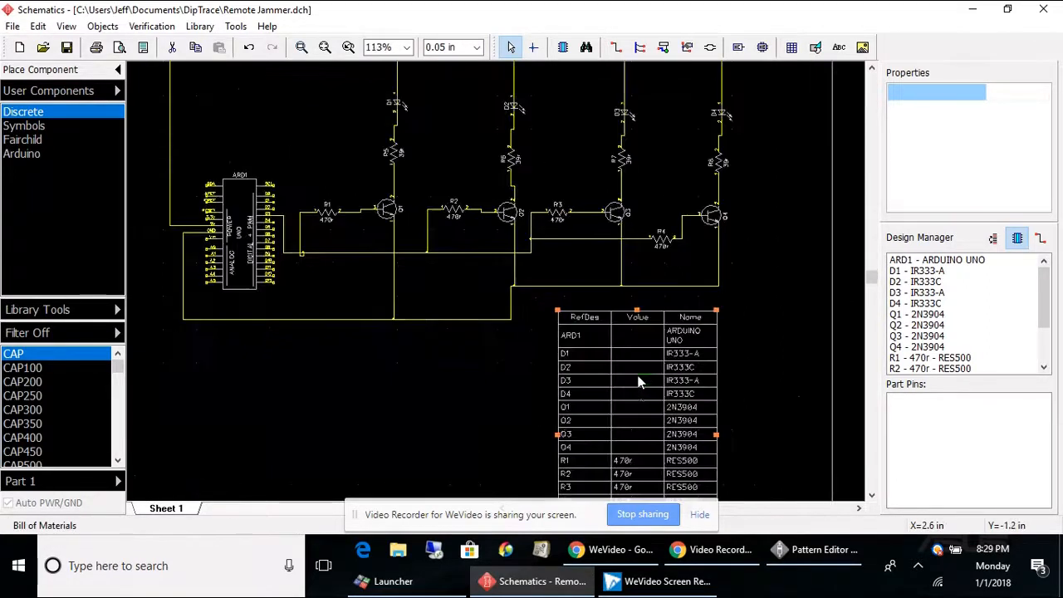
{"action": "scroll", "coordinate": [627, 431], "scroll_direction": "down", "scroll_amount": 2}
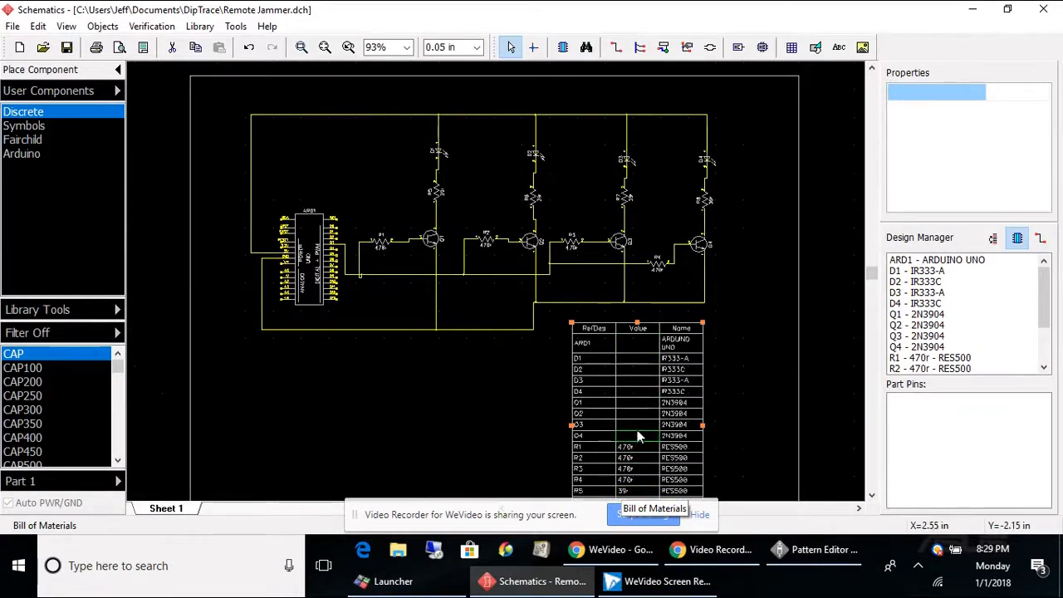
Set the Value column's width to 0.5 in through the cell properties.
{"action": "double_click", "coordinate": [636, 327]}
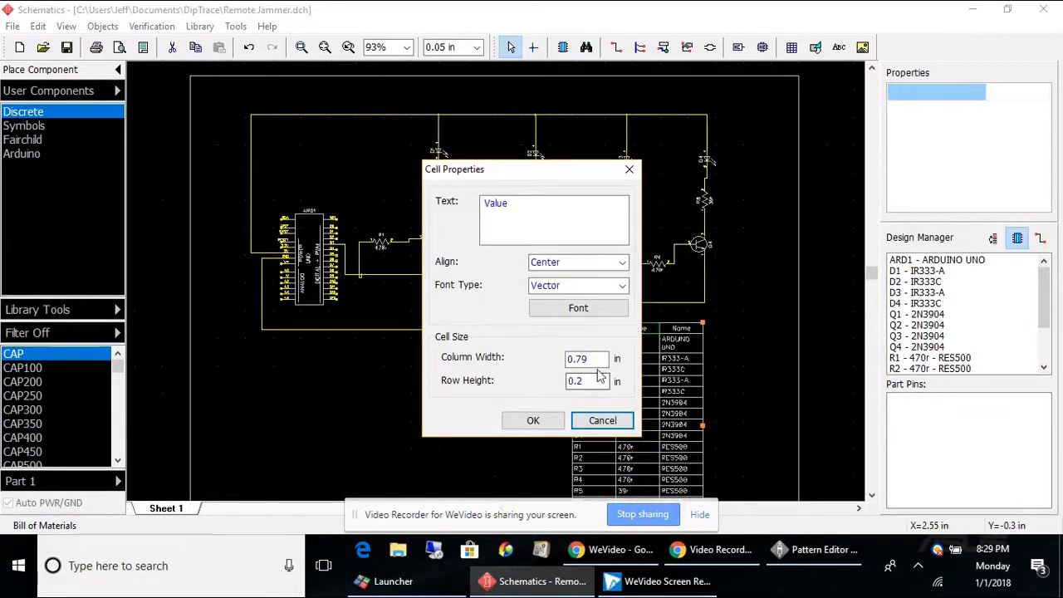
{"action": "left_click_drag", "start_coordinate": [594, 359], "coordinate": [22, 342]}
{"action": "type", "text": ".5"}
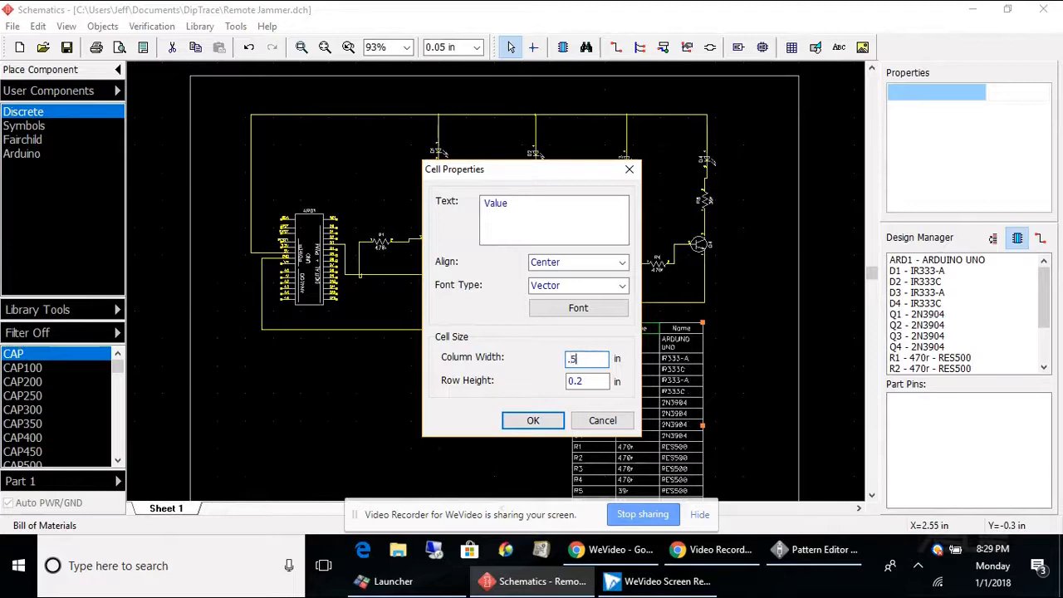
{"action": "key", "text": "Return"}
{"action": "scroll", "coordinate": [553, 427], "scroll_direction": "down", "scroll_amount": 2}
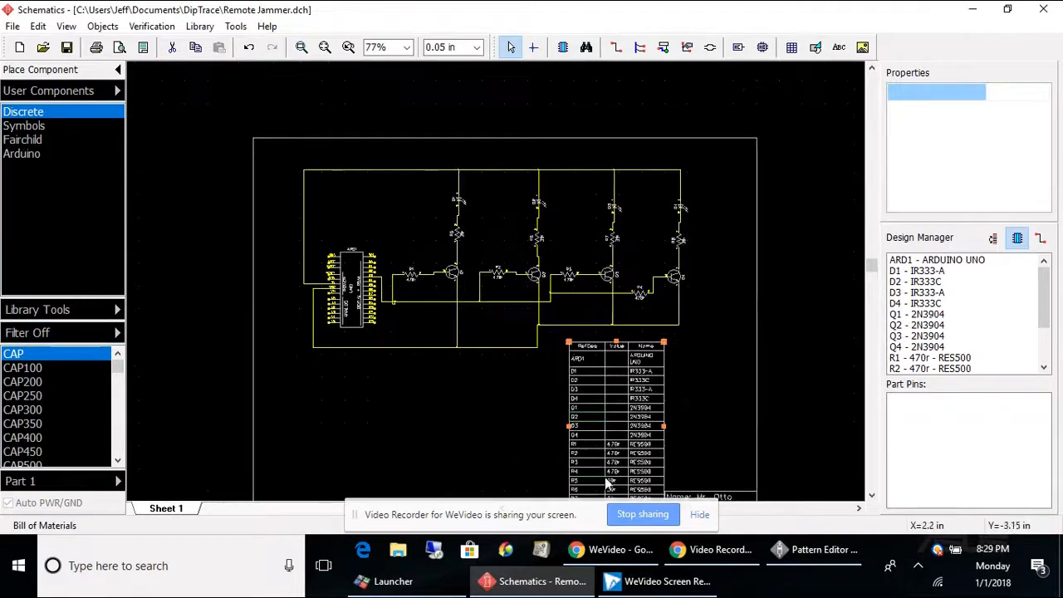
Inspect the RefDes header cell's properties and zoom in to examine the table contents.
{"action": "double_click", "coordinate": [586, 347]}
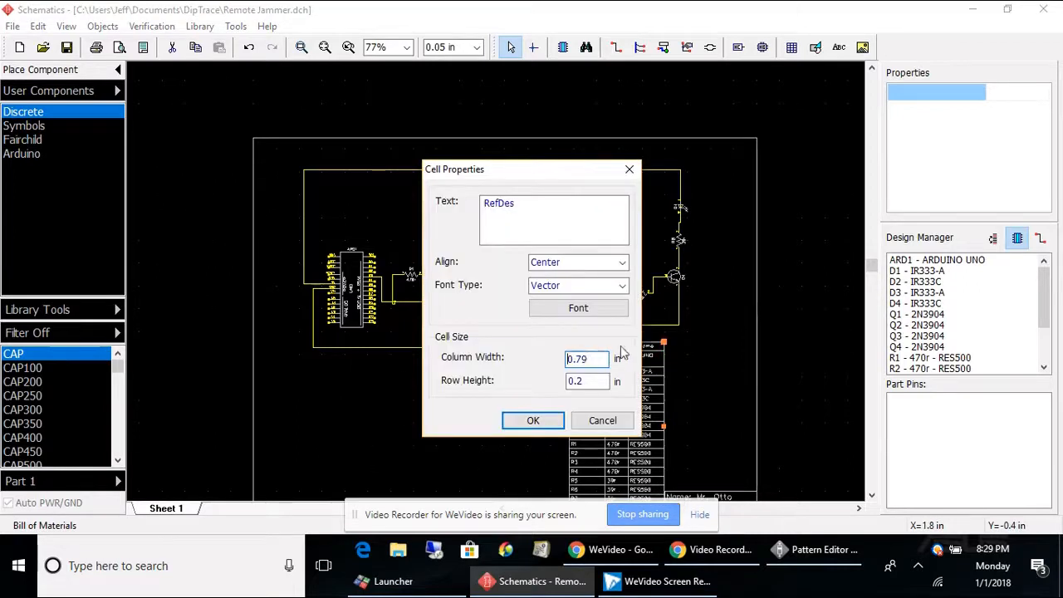
{"action": "left_click", "coordinate": [594, 420]}
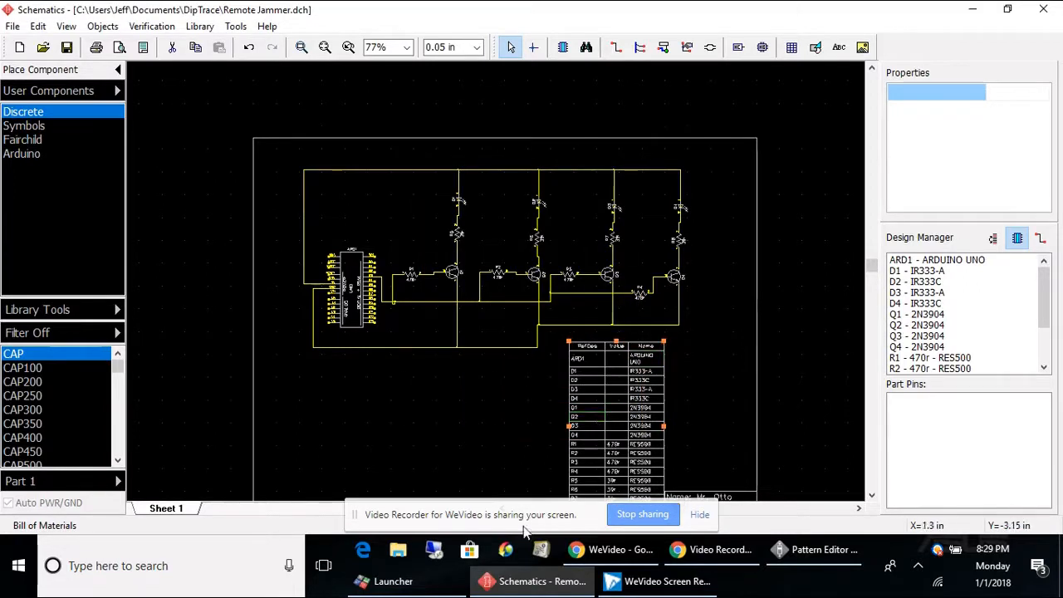
{"action": "scroll", "coordinate": [624, 366], "scroll_direction": "down", "scroll_amount": 1}
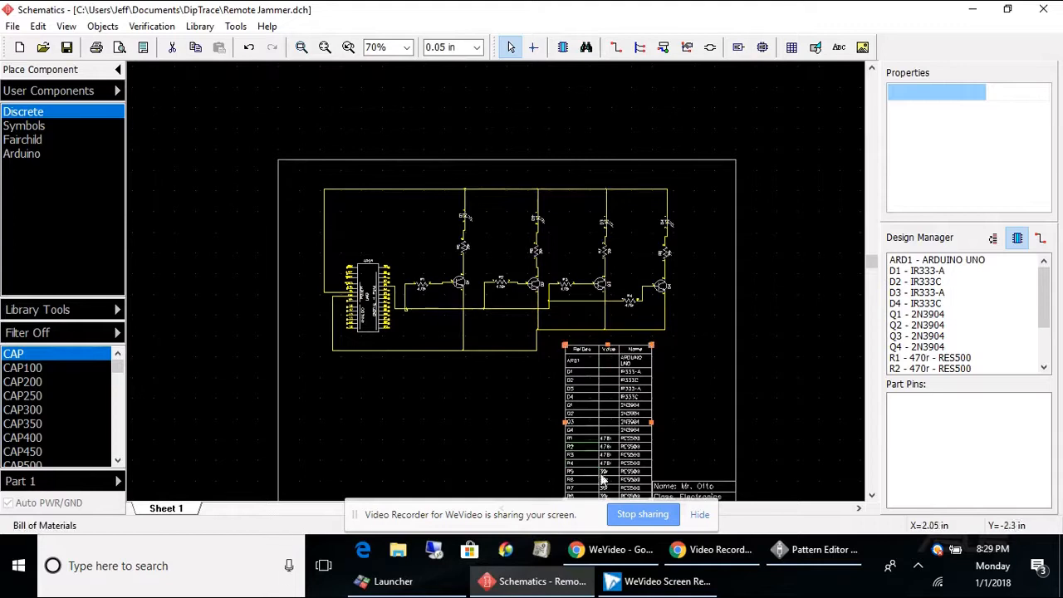
{"action": "scroll", "coordinate": [604, 479], "scroll_direction": "up", "scroll_amount": 5}
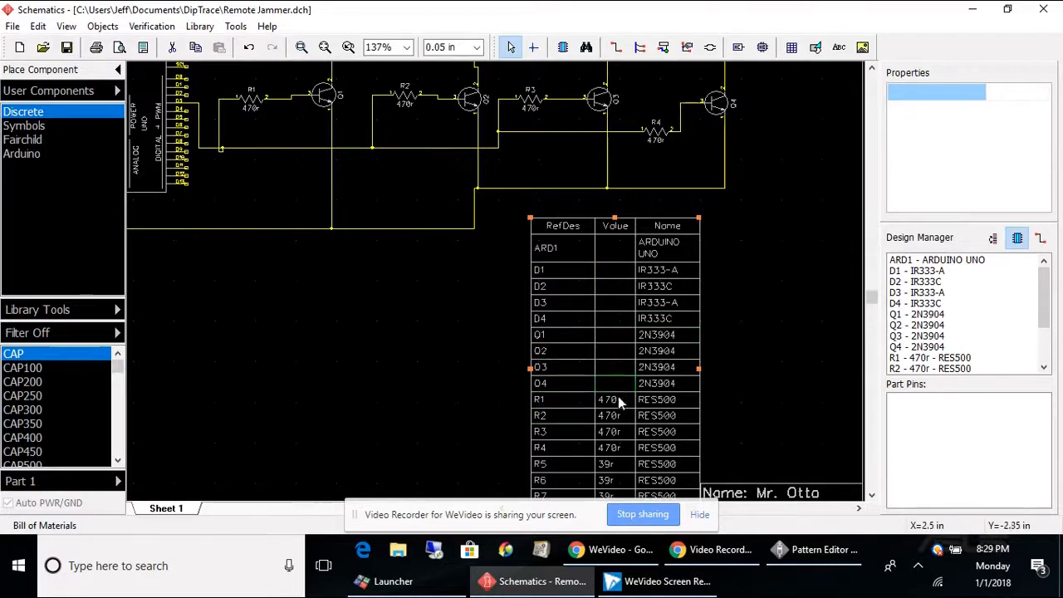
{"action": "scroll", "coordinate": [613, 406], "scroll_direction": "down", "scroll_amount": 2}
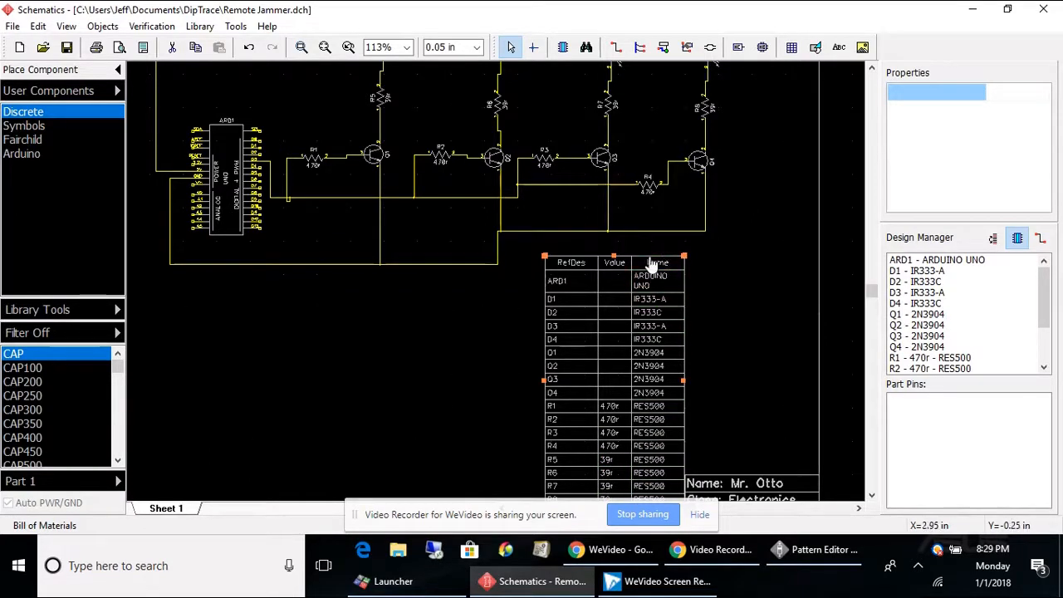
Delete the bill of materials table from the sheet.
{"action": "left_click_drag", "start_coordinate": [653, 264], "coordinate": [667, 254]}
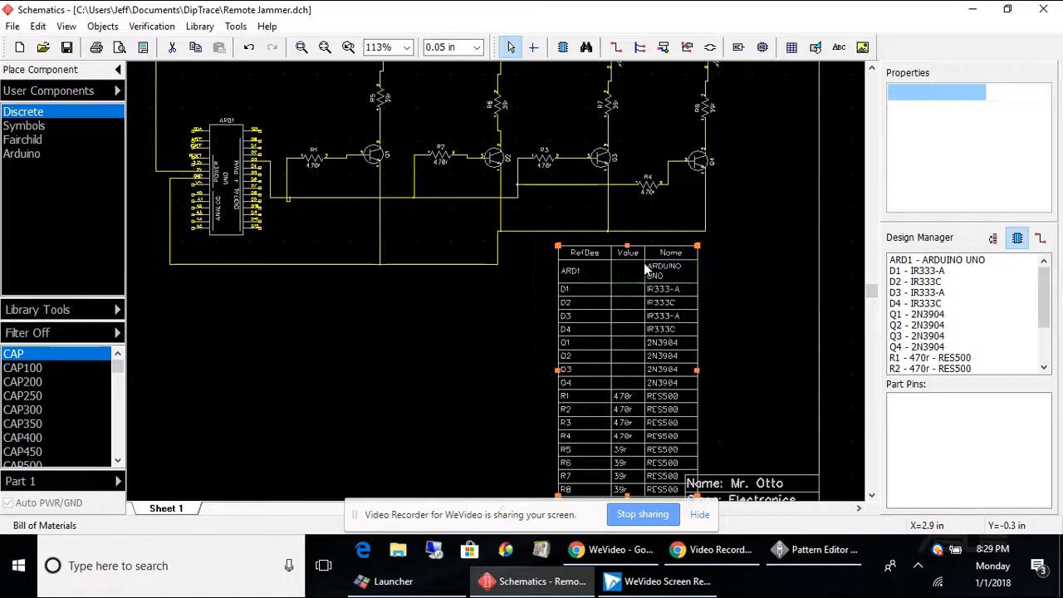
{"action": "double_click", "coordinate": [665, 252]}
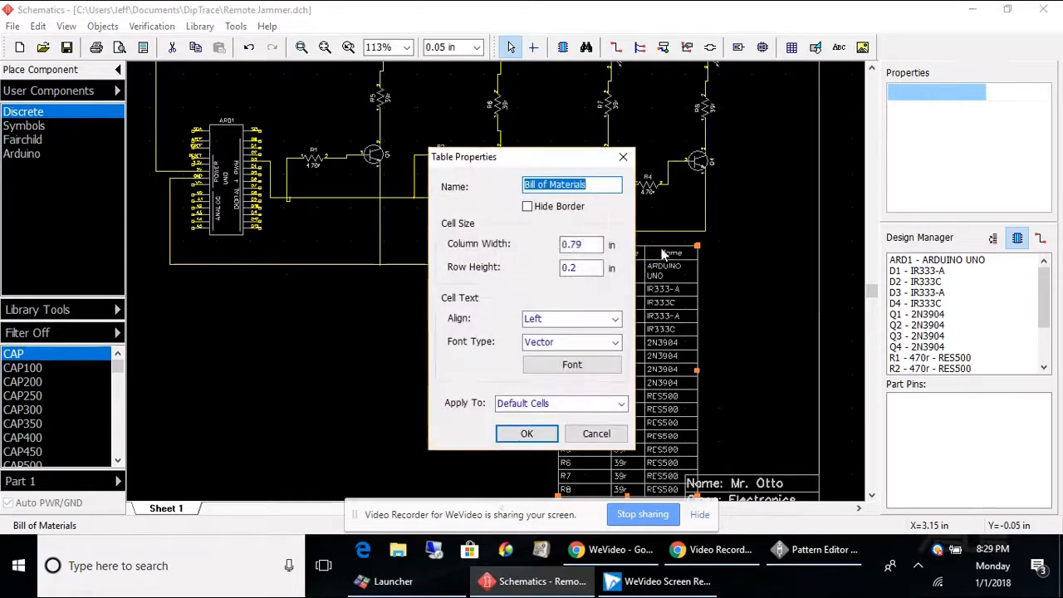
{"action": "left_click", "coordinate": [601, 434]}
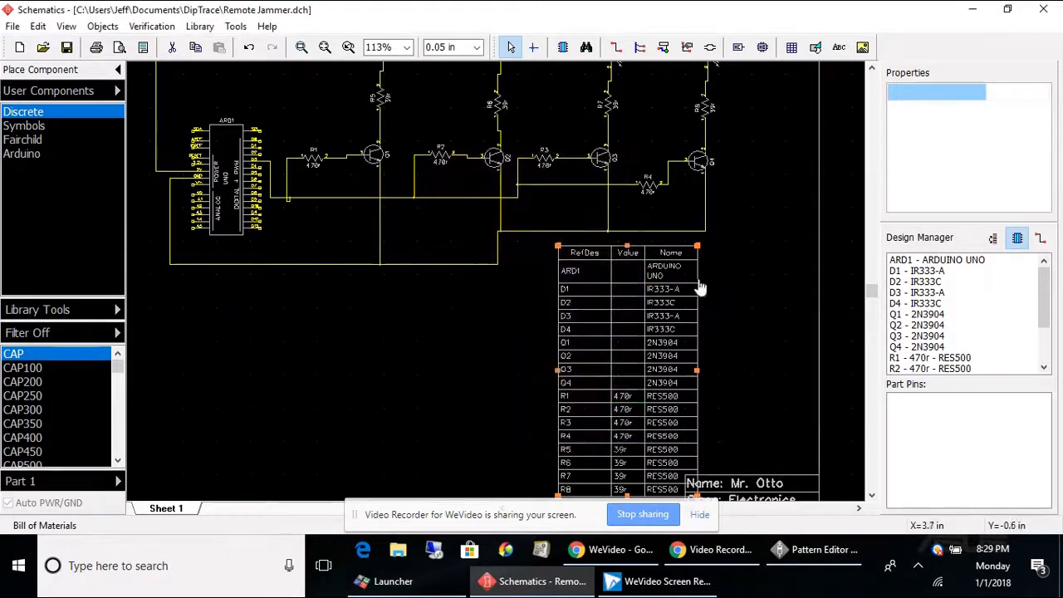
{"action": "key", "text": "Delete"}
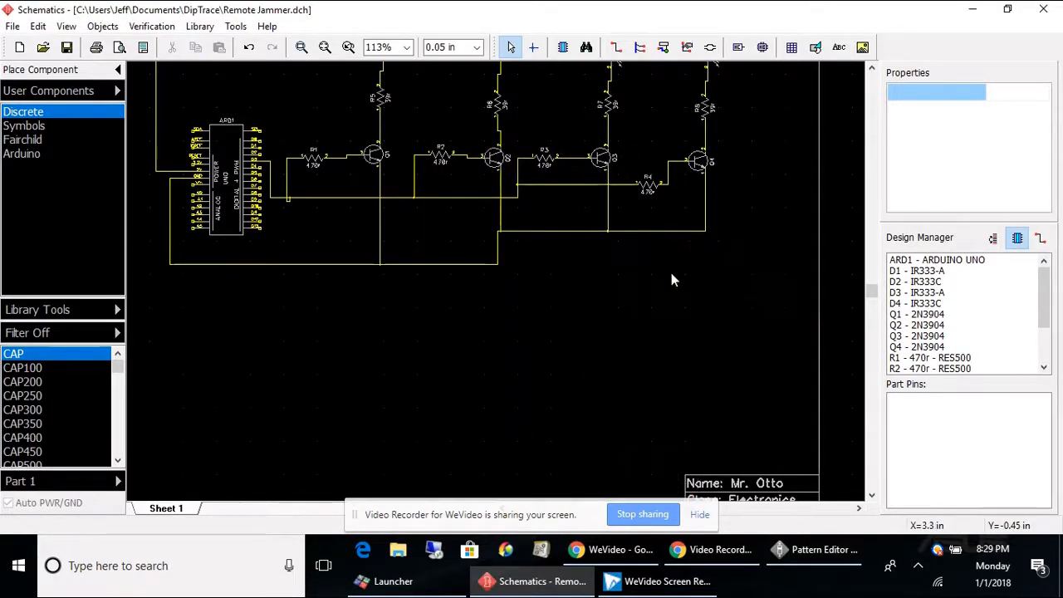
Create a new bill of materials grouped by Name and Value and place it below the circuit.
{"action": "left_click", "coordinate": [102, 26]}
{"action": "left_click", "coordinate": [124, 208]}
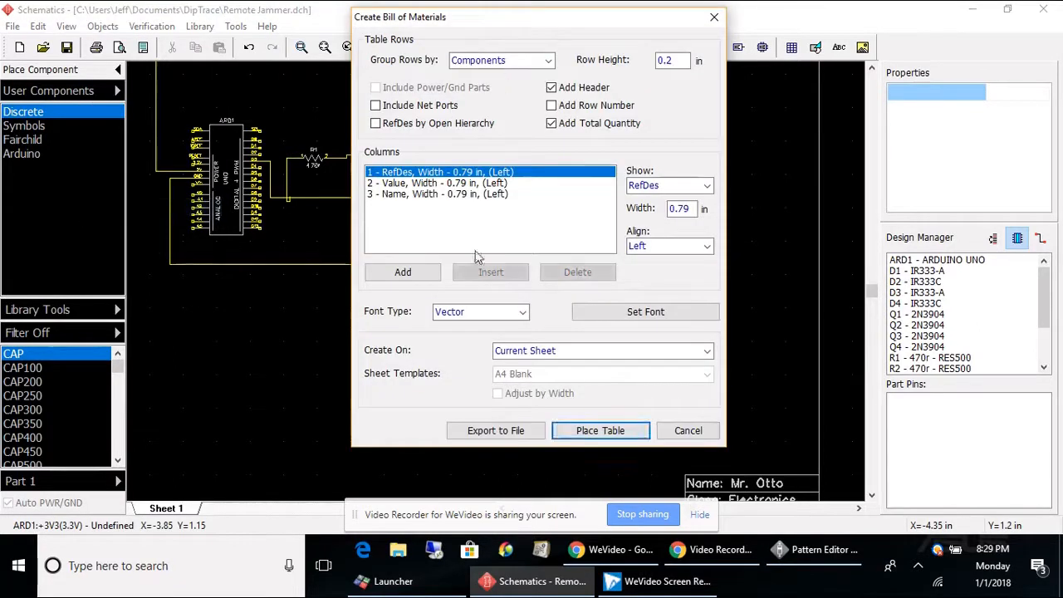
{"action": "left_click", "coordinate": [547, 62]}
{"action": "left_click", "coordinate": [549, 63]}
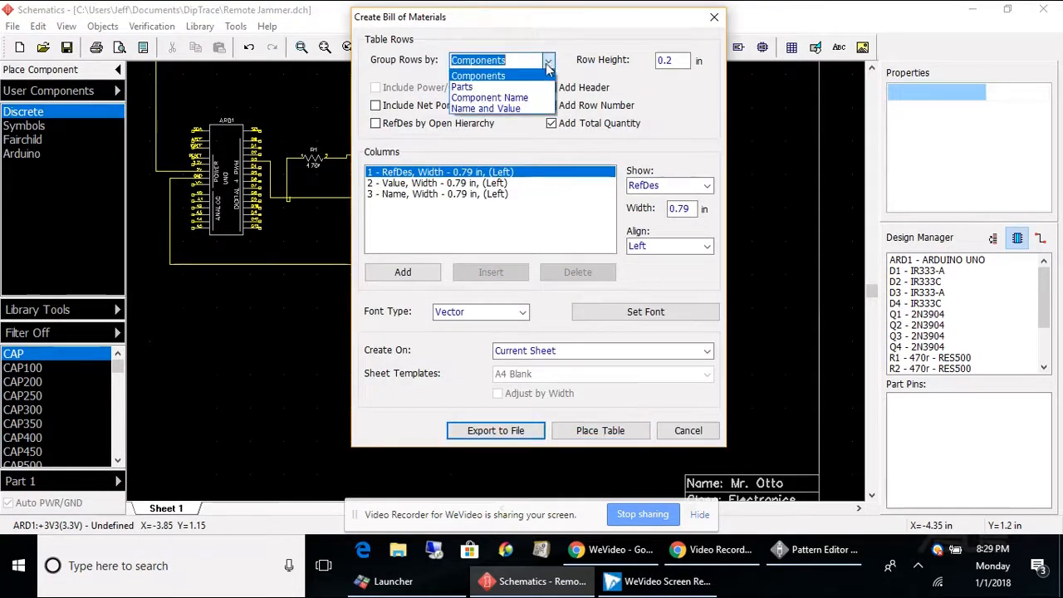
{"action": "left_click", "coordinate": [518, 108]}
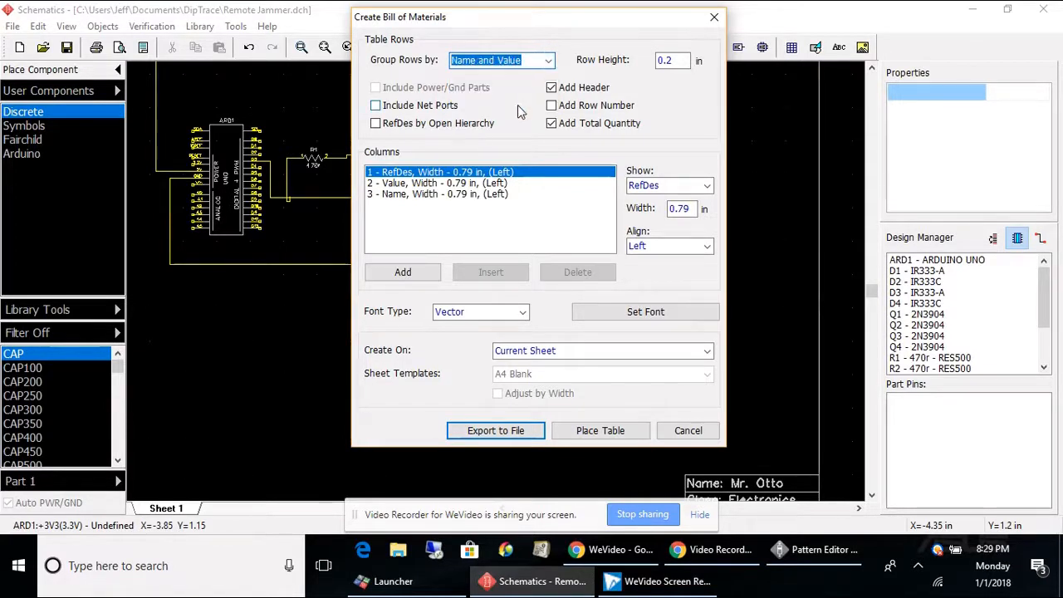
{"action": "left_click", "coordinate": [597, 430]}
{"action": "left_click", "coordinate": [555, 264]}
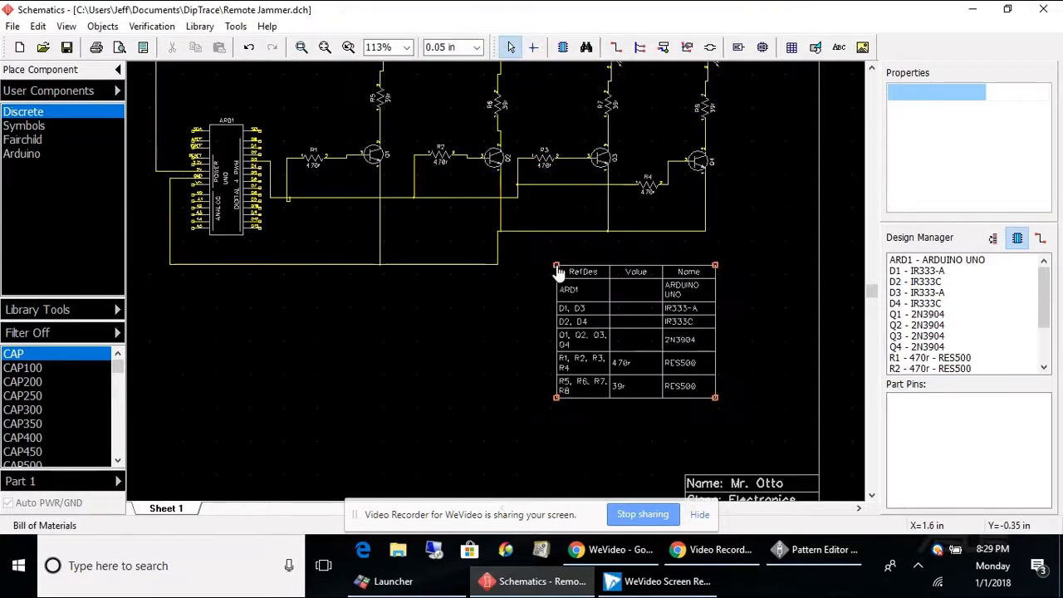
{"action": "scroll", "coordinate": [610, 336], "scroll_direction": "up", "scroll_amount": 3}
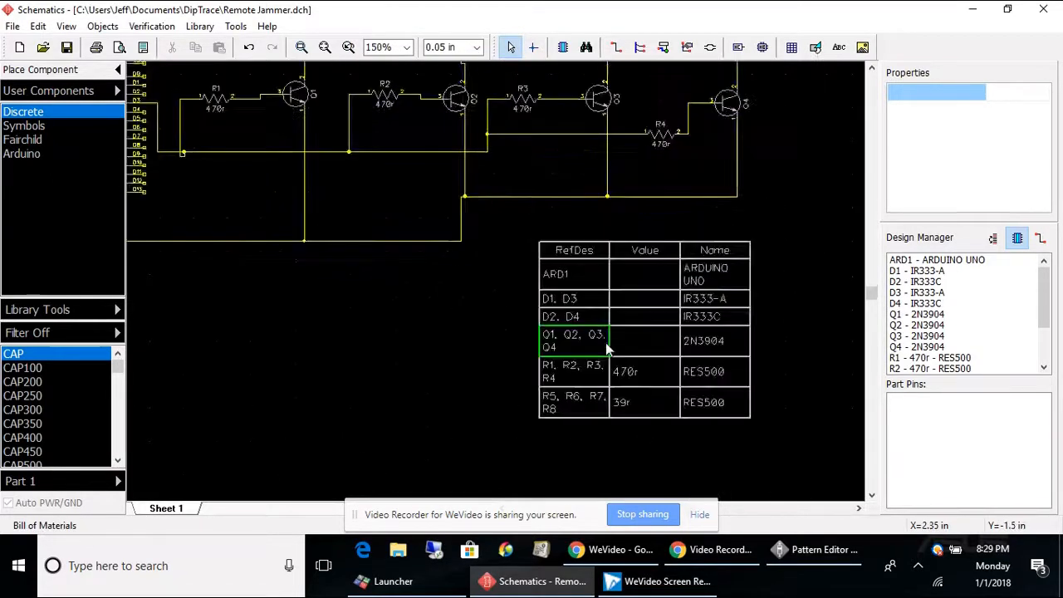
{"action": "left_click", "coordinate": [544, 393]}
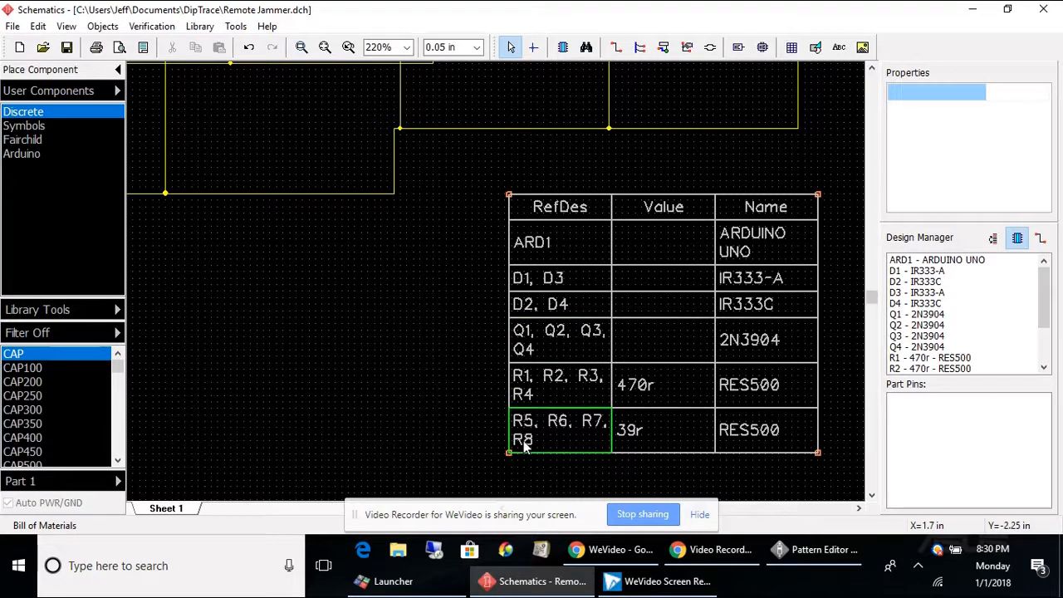
{"action": "double_click", "coordinate": [595, 212]}
{"action": "left_click", "coordinate": [603, 420]}
Put the R1–R4 references on a single line and set the RefDes column width to 1 in.
{"action": "double_click", "coordinate": [549, 399]}
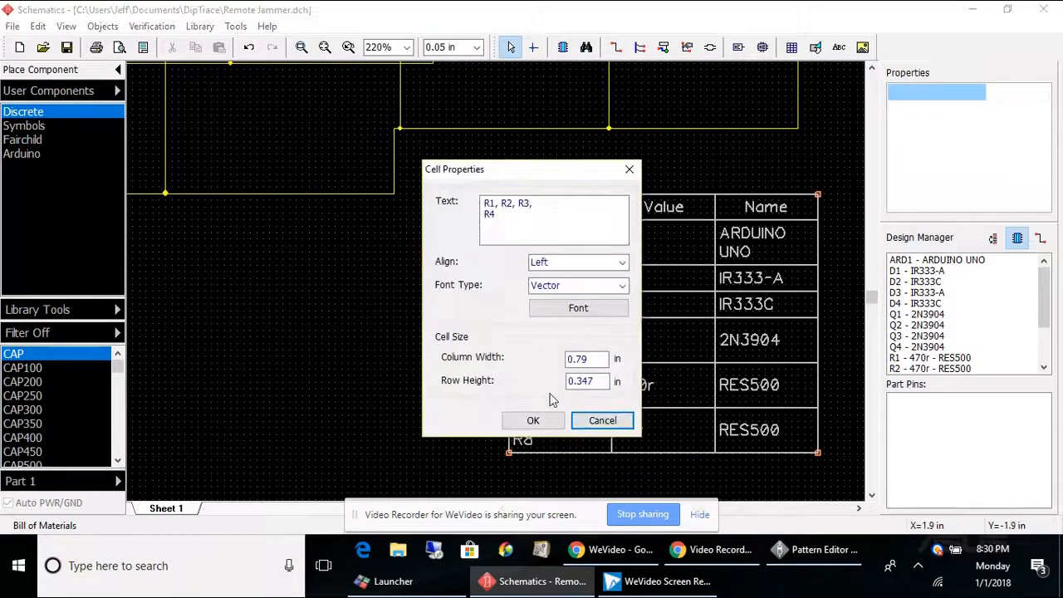
{"action": "left_click", "coordinate": [545, 207]}
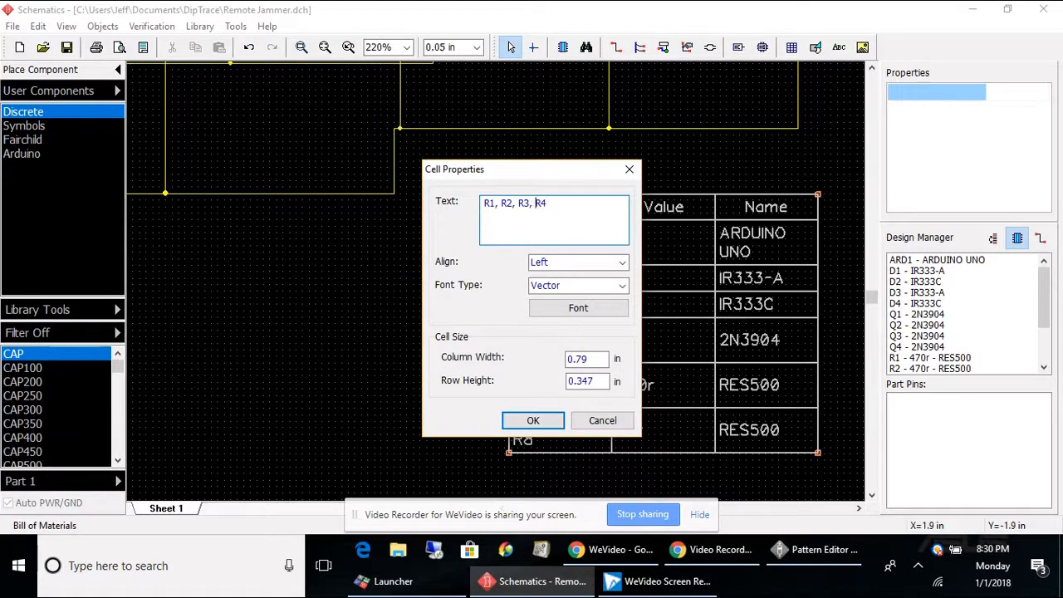
{"action": "double_click", "coordinate": [596, 358]}
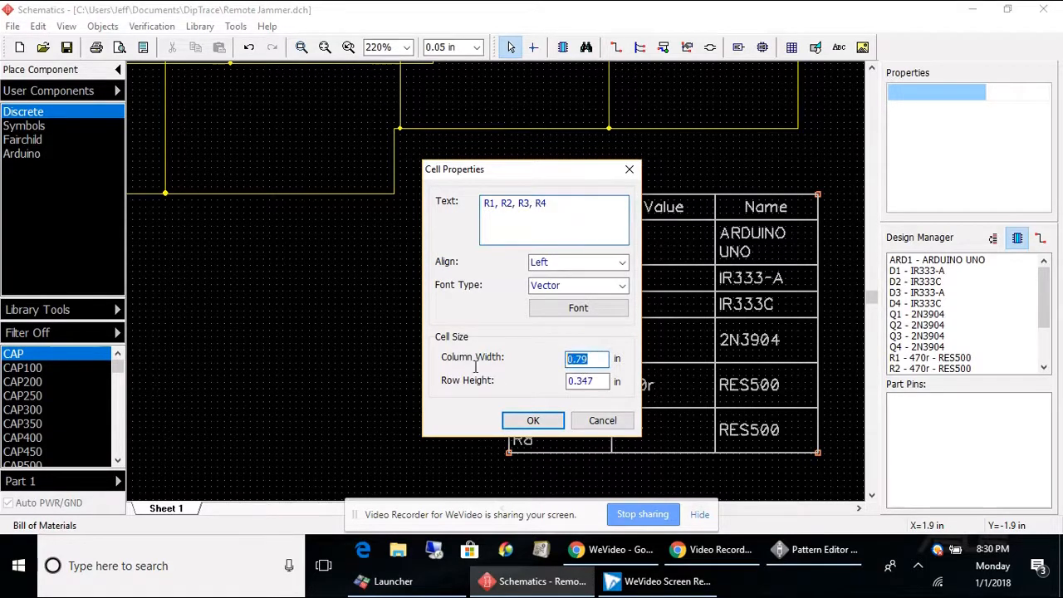
{"action": "key", "text": "Return"}
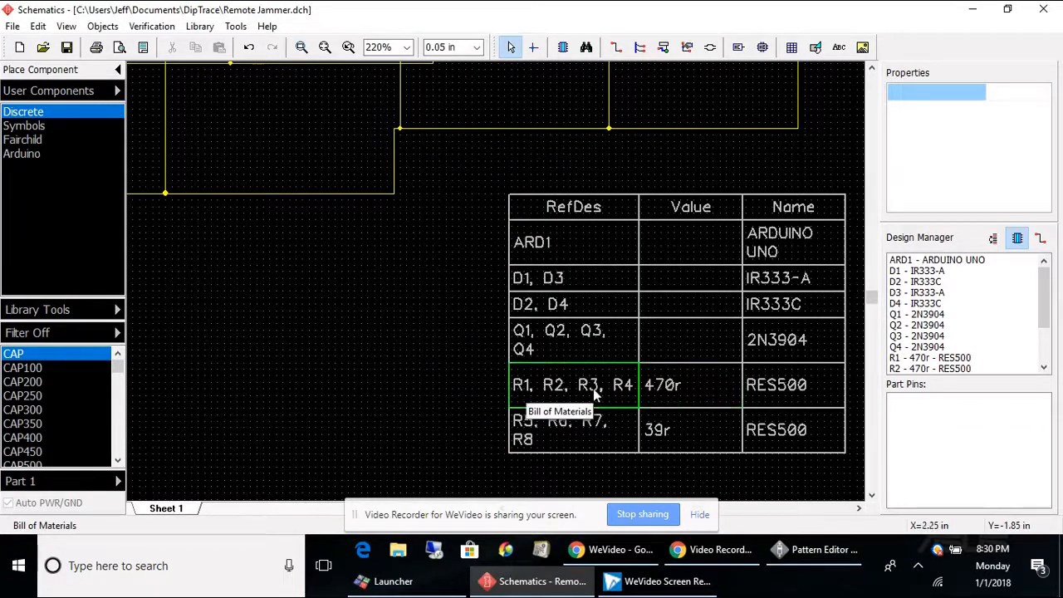
Edit the transistor row's RefDes cell so Q1, Q2, Q3, Q4 sit on one line.
{"action": "double_click", "coordinate": [603, 332]}
{"action": "left_click", "coordinate": [528, 212]}
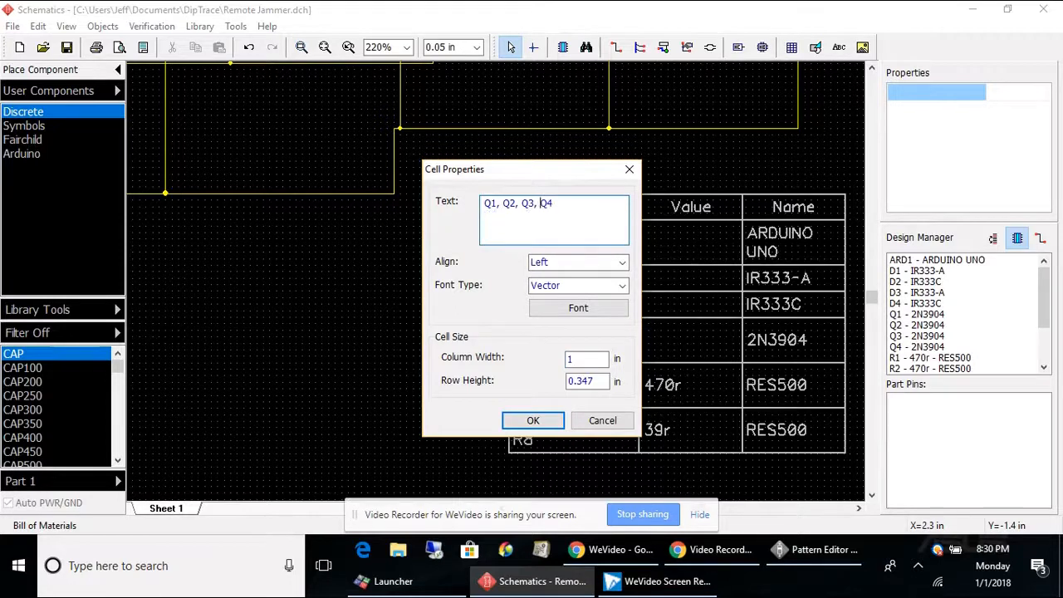
{"action": "left_click", "coordinate": [535, 420]}
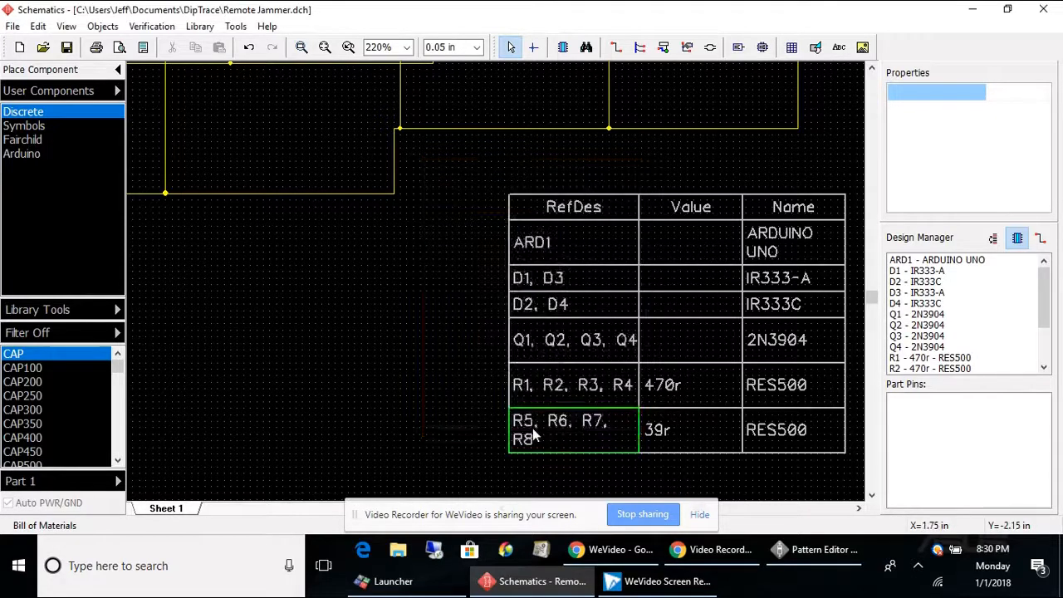
Remove the line break in the last resistor row's RefDes cell so R5, R6, R7, R8 fit on one line.
{"action": "double_click", "coordinate": [622, 431]}
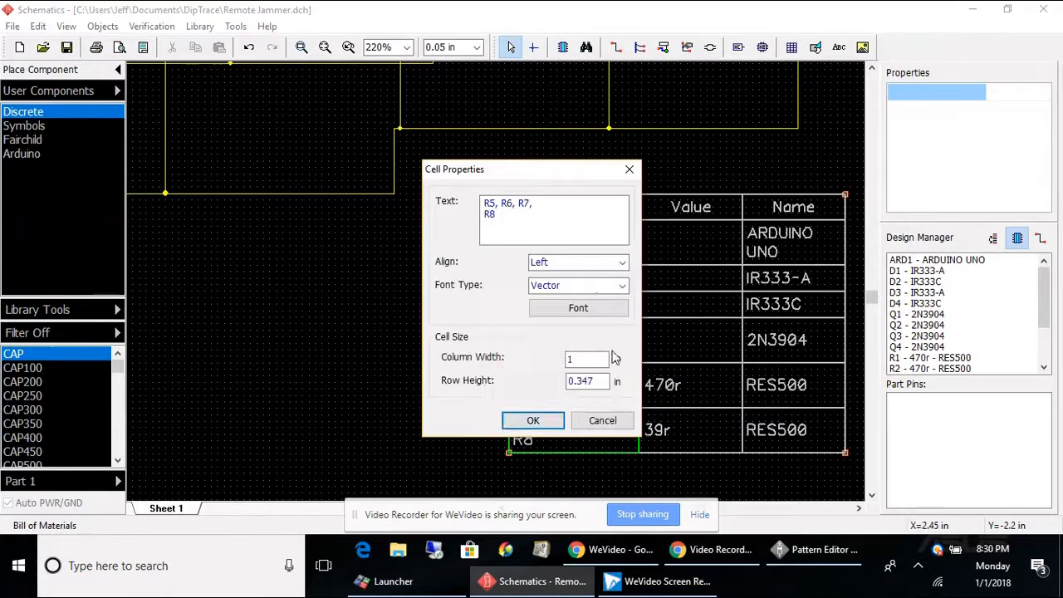
{"action": "left_click", "coordinate": [544, 211]}
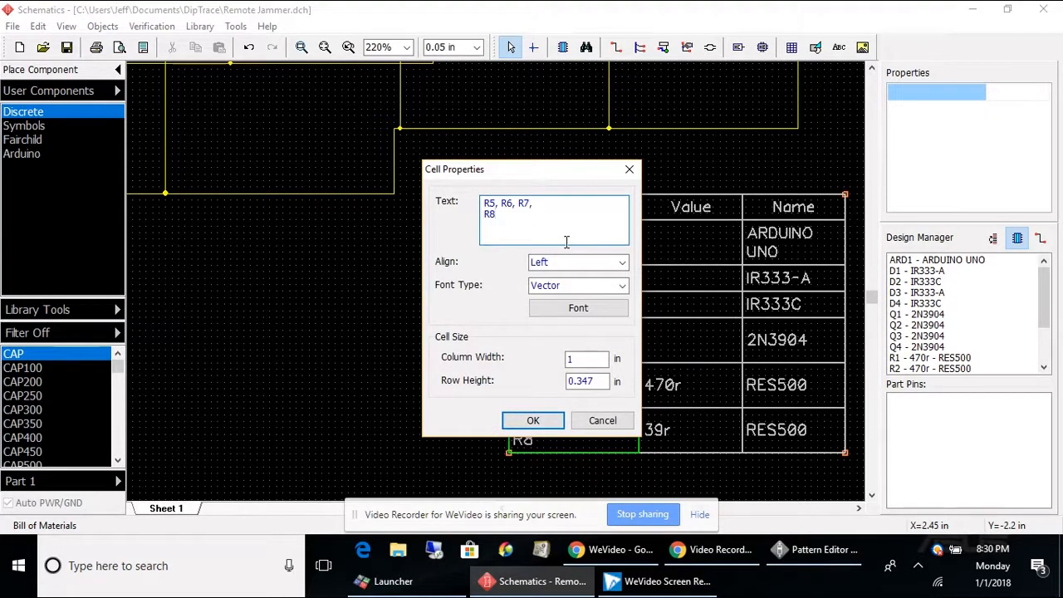
{"action": "key", "text": "BackSpace"}
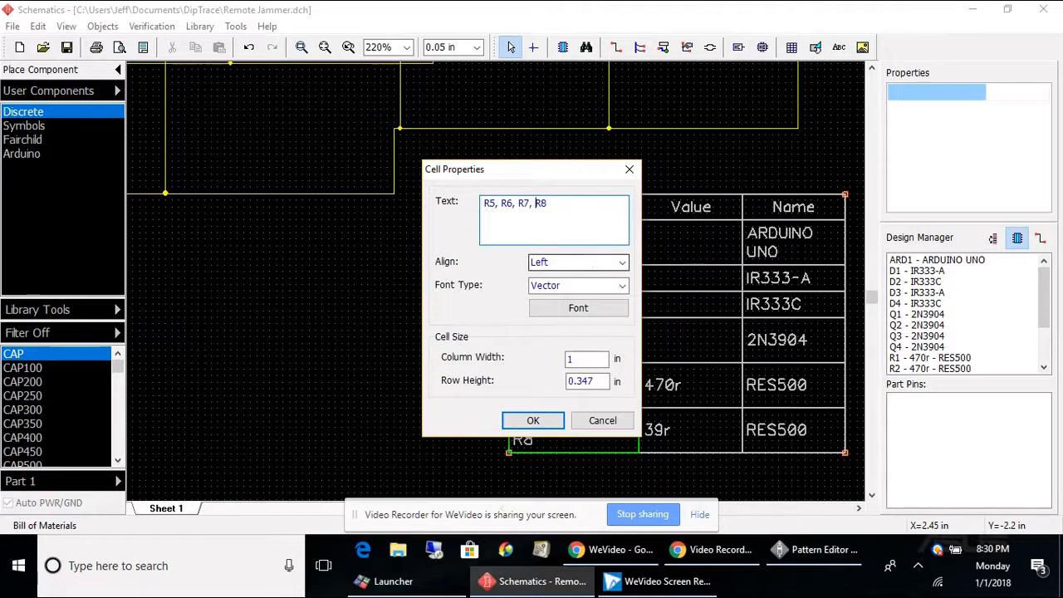
{"action": "left_click", "coordinate": [533, 420]}
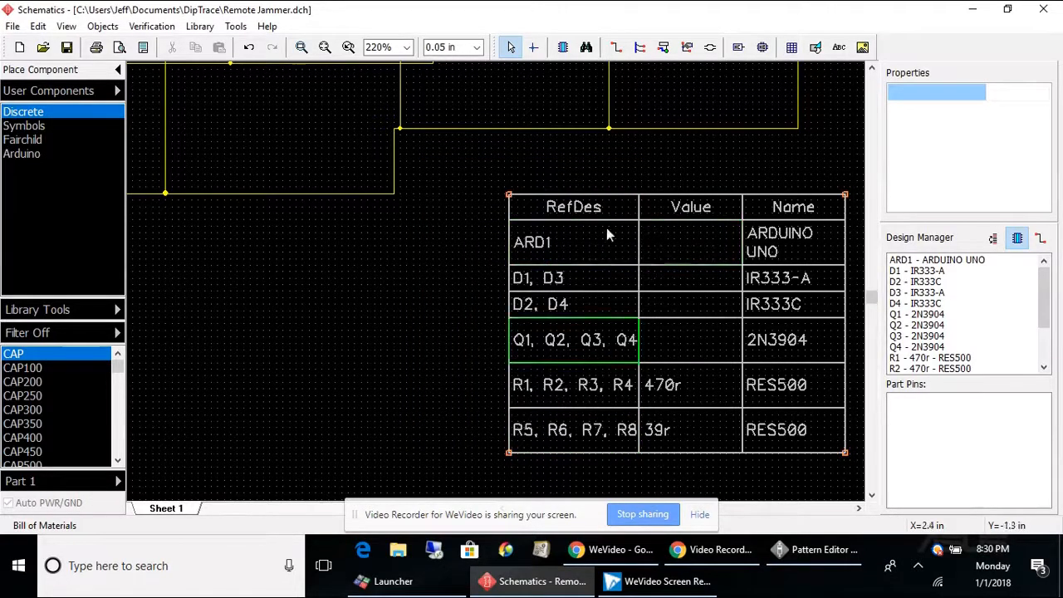
Enter 2N3904 in the Value cell of the transistor row and check the matching Name cell's properties.
{"action": "scroll", "coordinate": [485, 339], "scroll_direction": "down", "scroll_amount": 1}
{"action": "scroll", "coordinate": [488, 339], "scroll_direction": "down", "scroll_amount": 2}
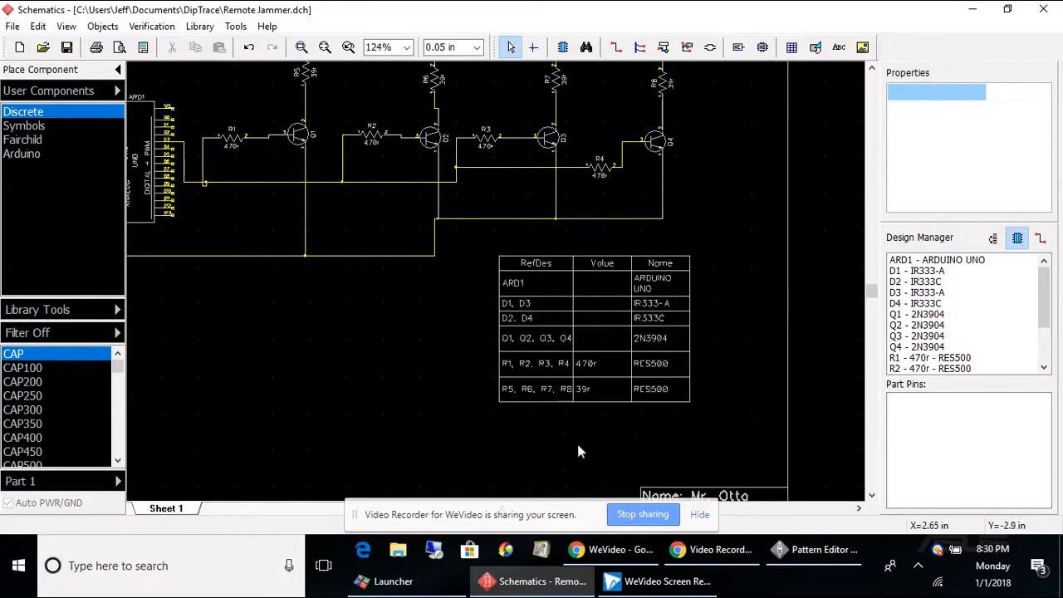
{"action": "scroll", "coordinate": [602, 445], "scroll_direction": "down", "scroll_amount": 1}
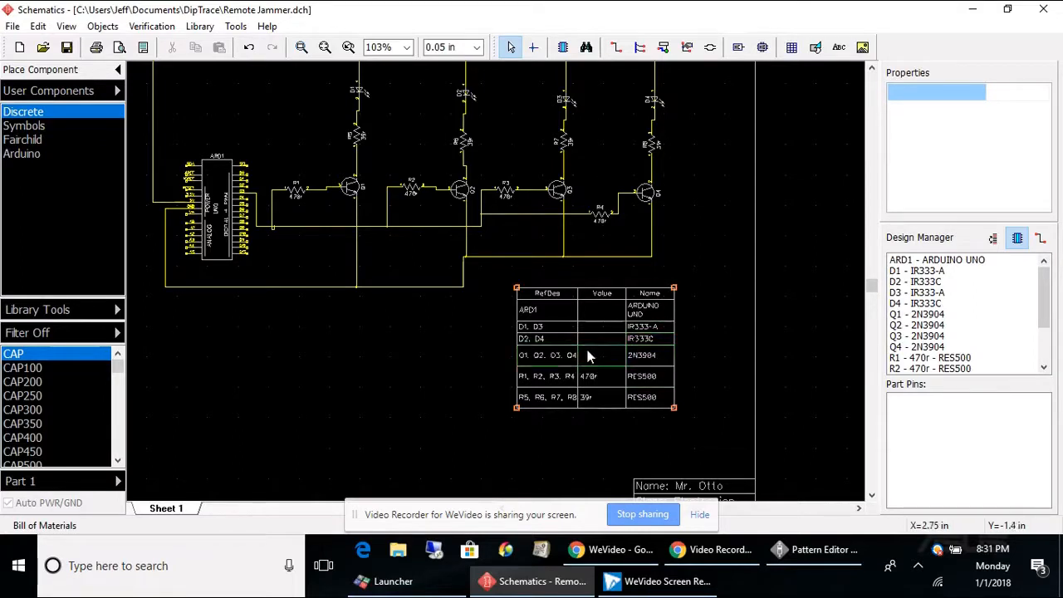
{"action": "scroll", "coordinate": [587, 356], "scroll_direction": "up", "scroll_amount": 2}
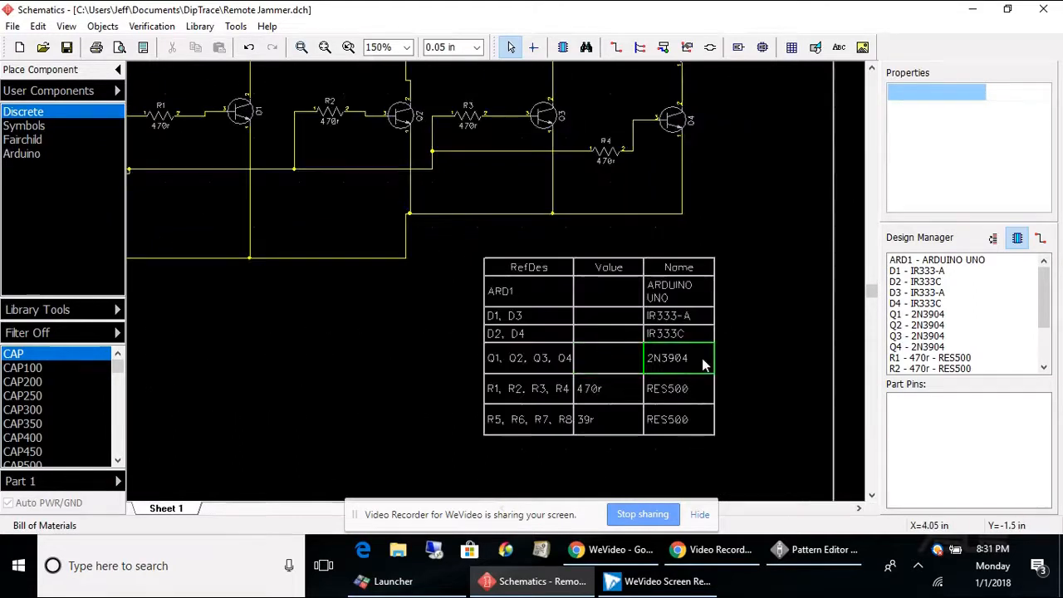
{"action": "double_click", "coordinate": [649, 359]}
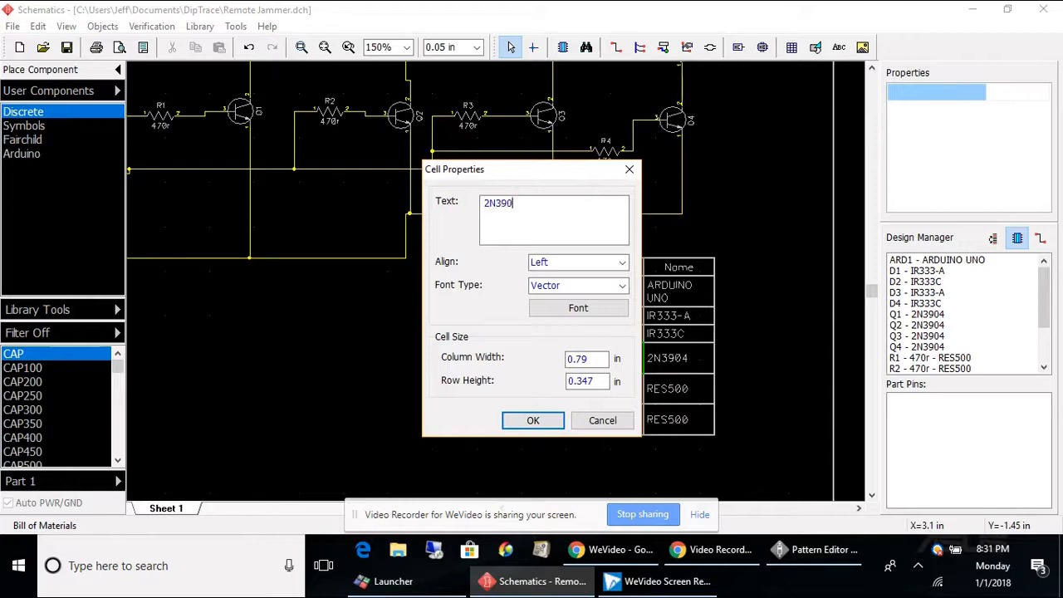
{"action": "key", "text": "Return"}
{"action": "left_click", "coordinate": [532, 420]}
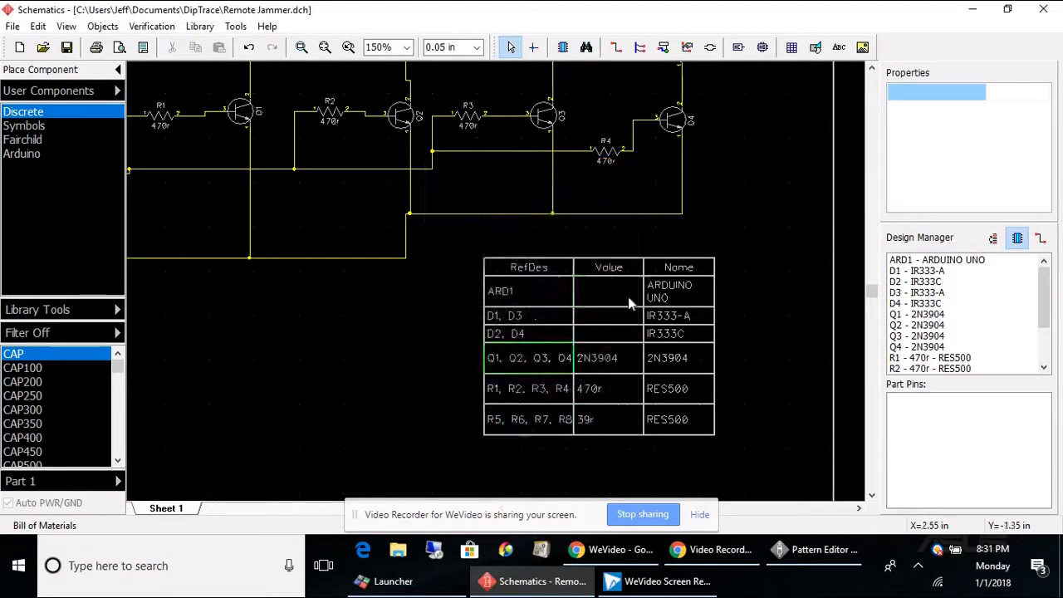
{"action": "double_click", "coordinate": [666, 359]}
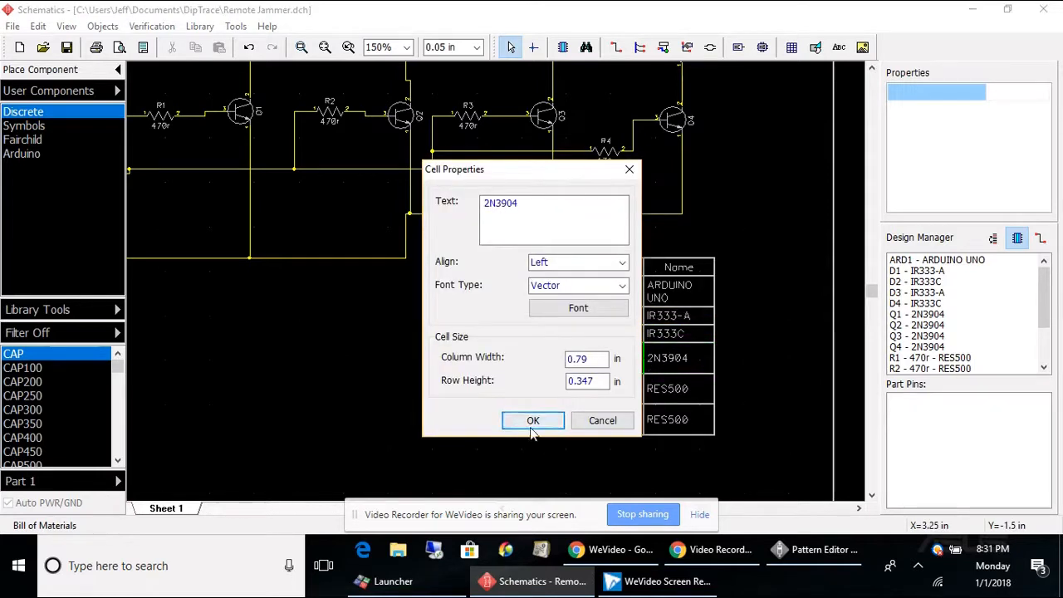
{"action": "left_click", "coordinate": [531, 425]}
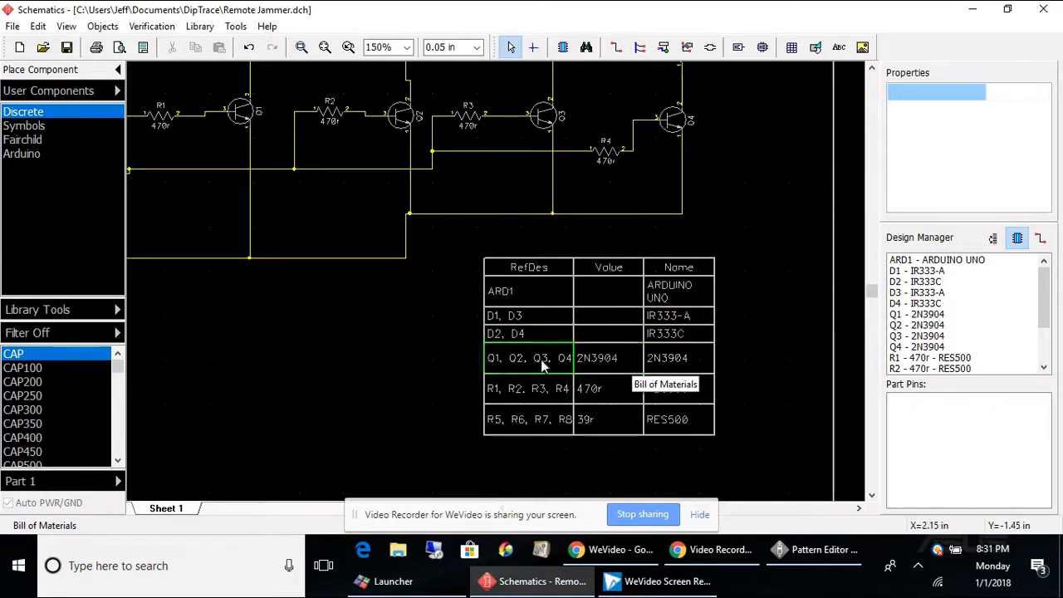